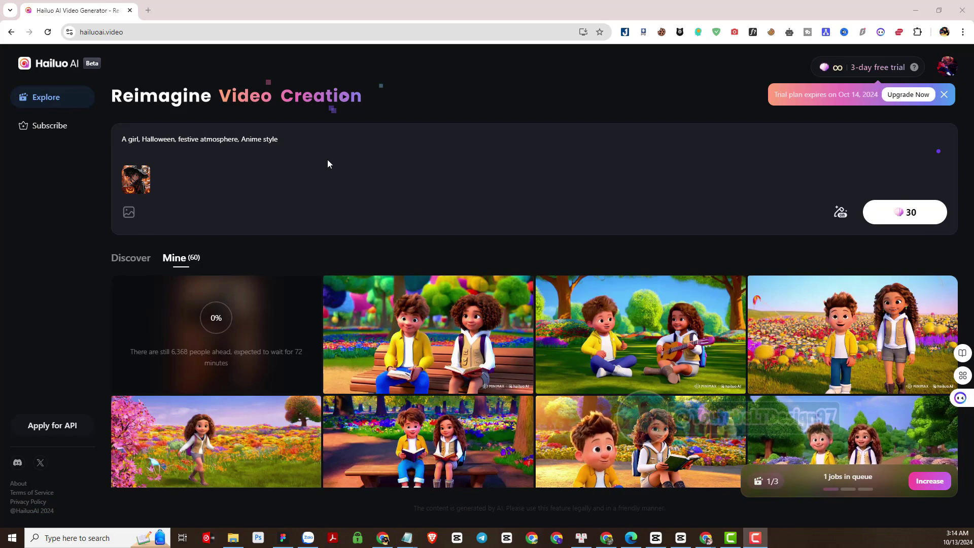
Replace the attached Halloween girl reference image with anime-style-chinese-new-year-celebration-scene from the Halloween folder
left_click(280, 144)
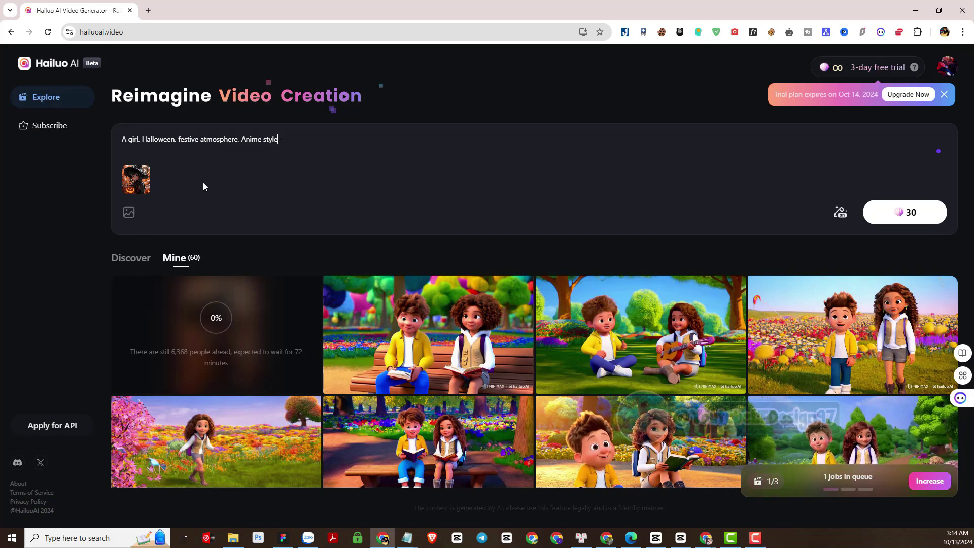
left_click(147, 173)
left_click(129, 180)
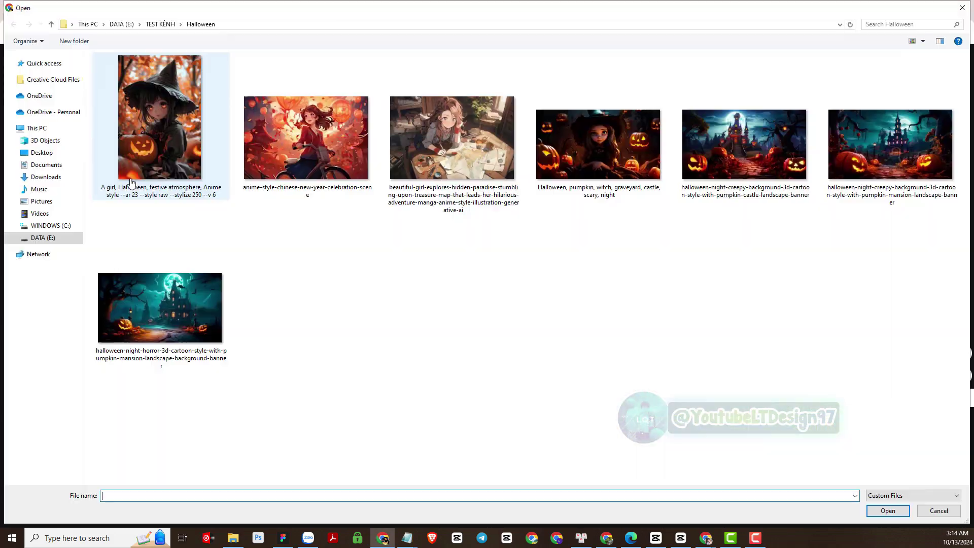
double_click(360, 191)
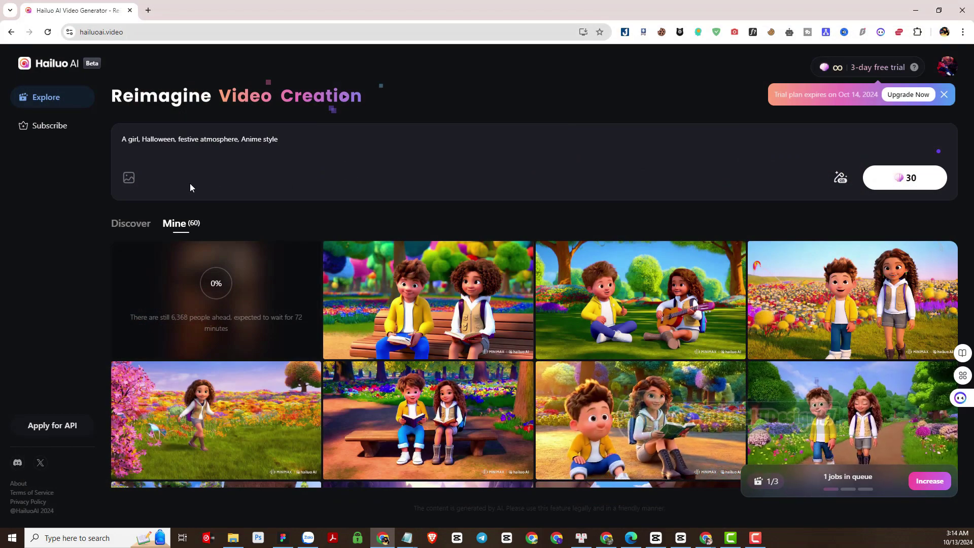
left_click(130, 181)
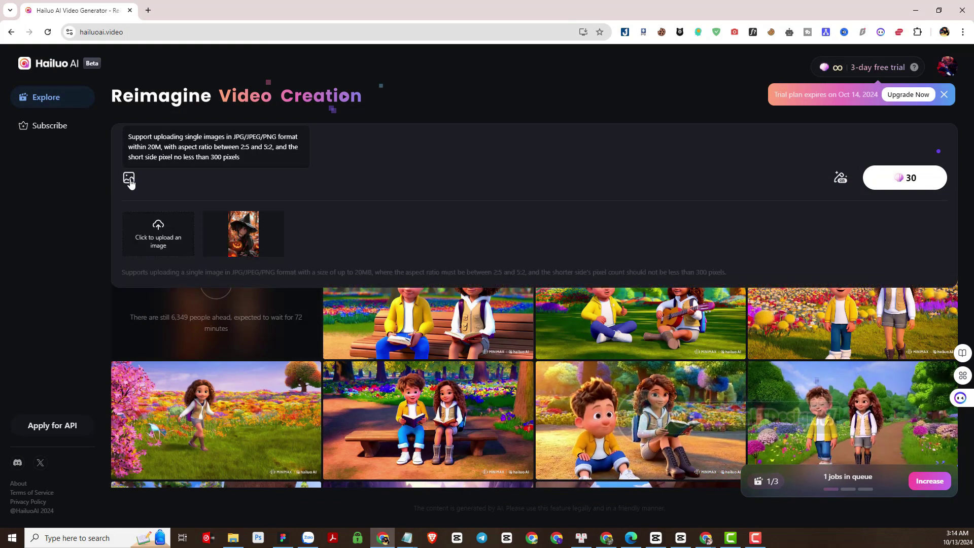
left_click(169, 238)
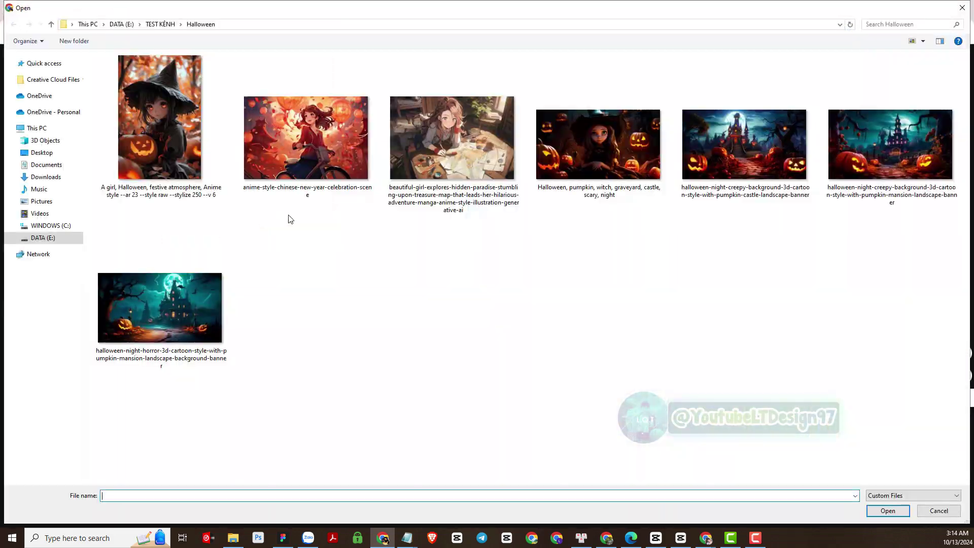
double_click(319, 170)
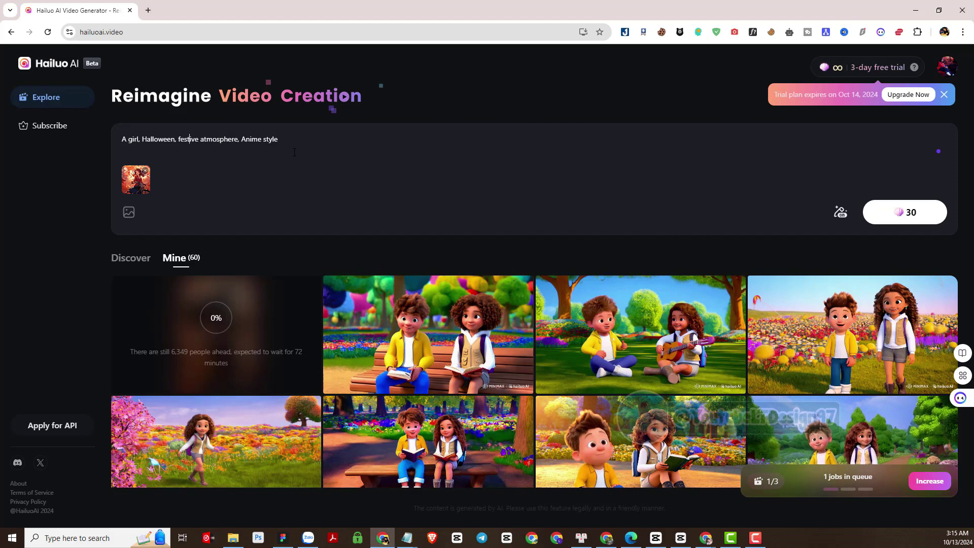
Generate a video with the prompt "a beautiful chinese woman in cheongsam riding bicycle, fireworks and lanterns background, chinese new year, anime style, simple, minimalist"
left_click_drag(278, 140, 122, 145)
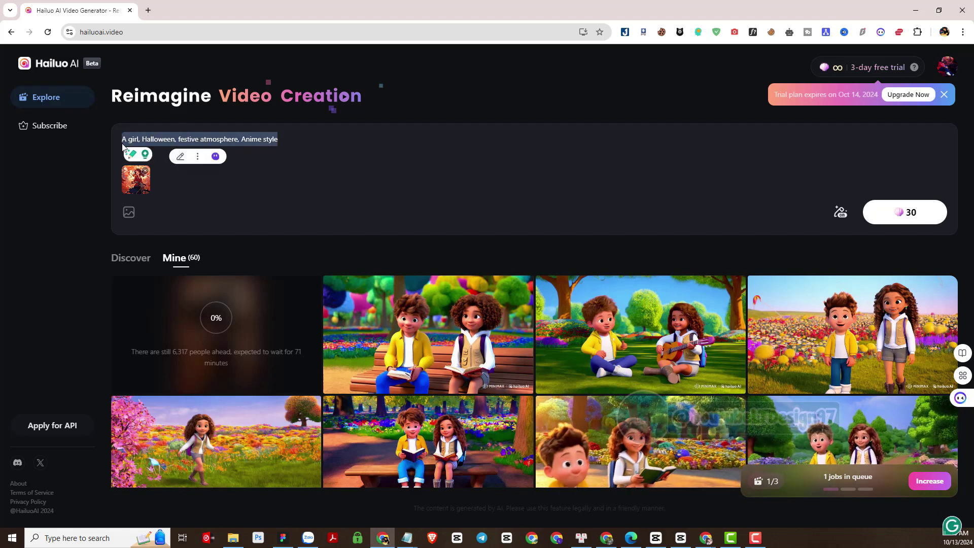
type("a beautiful chinese woman in cheongsam riding bicycle, fireworks and lanterns background, chinese new year, anime style, simple, minimalist --ar 3:2 --stylize 250 --v 5.2")
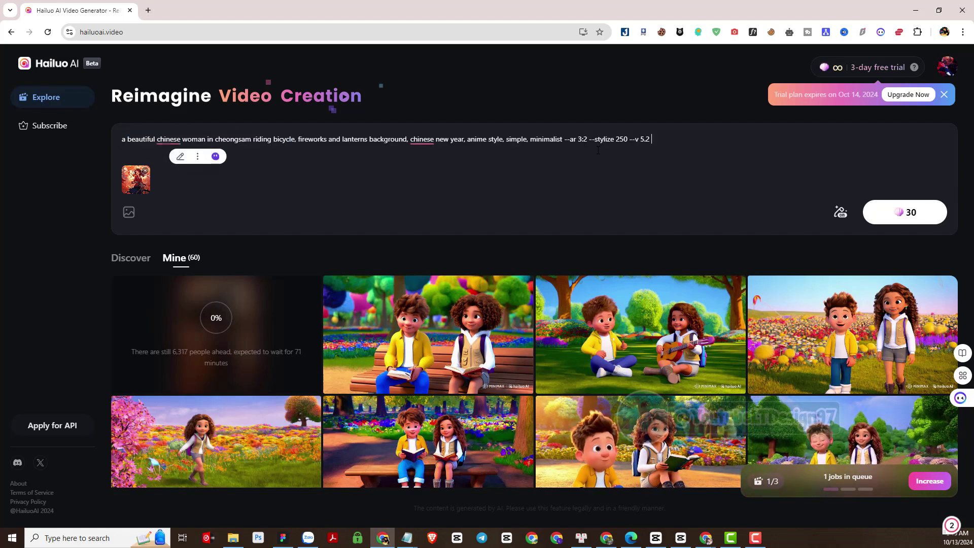
left_click_drag(563, 139, 674, 147)
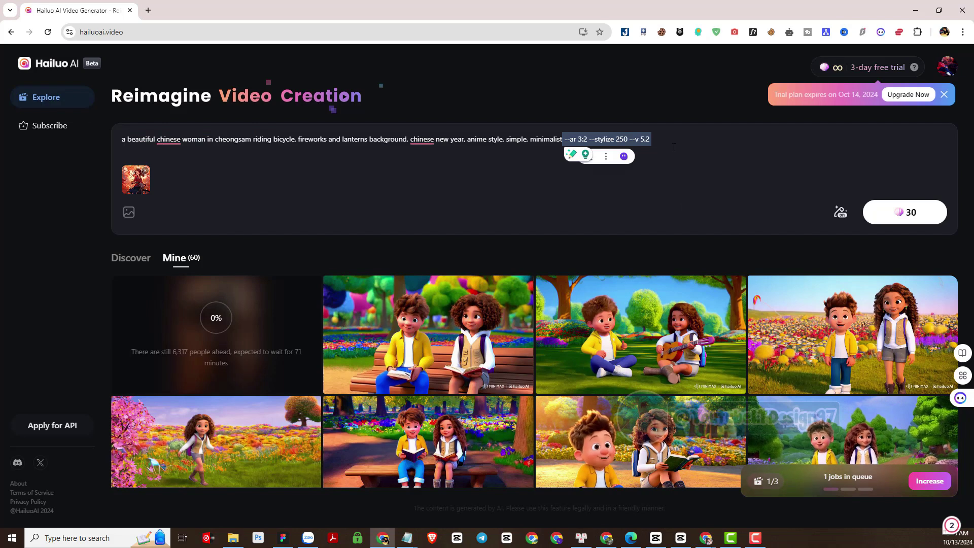
key("BackSpace")
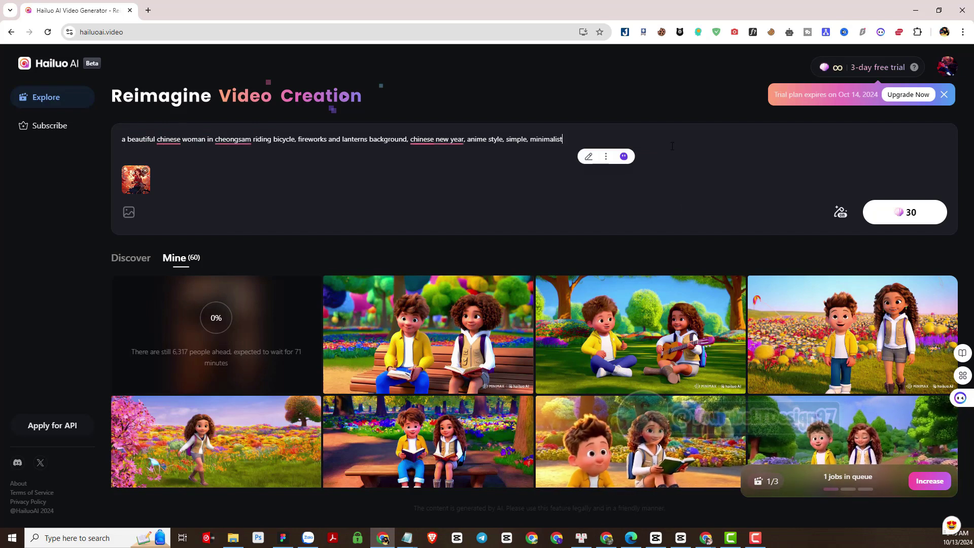
left_click(904, 221)
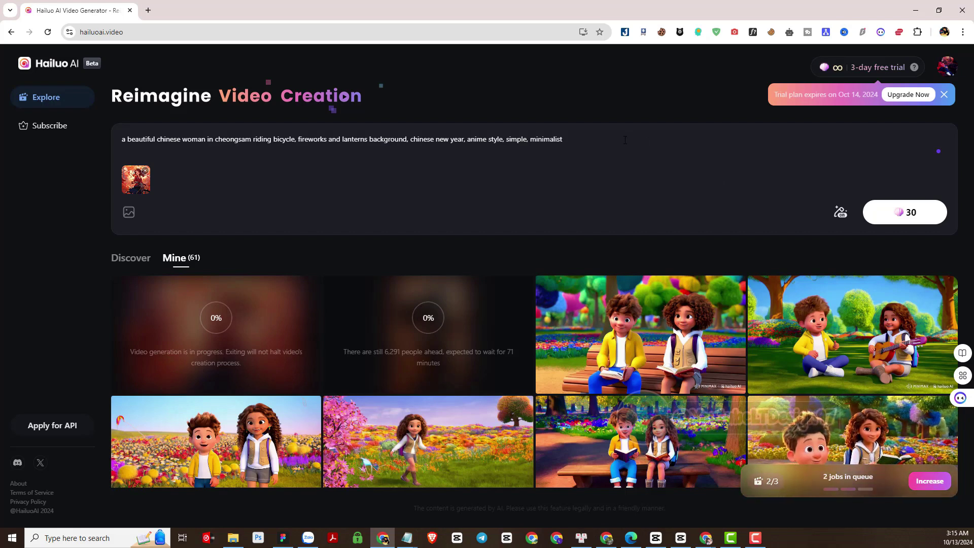
Clear the prompt and replace the reference image with the beautiful-girl-explores-hidden-paradise treasure map illustration
left_click_drag(626, 140, 118, 122)
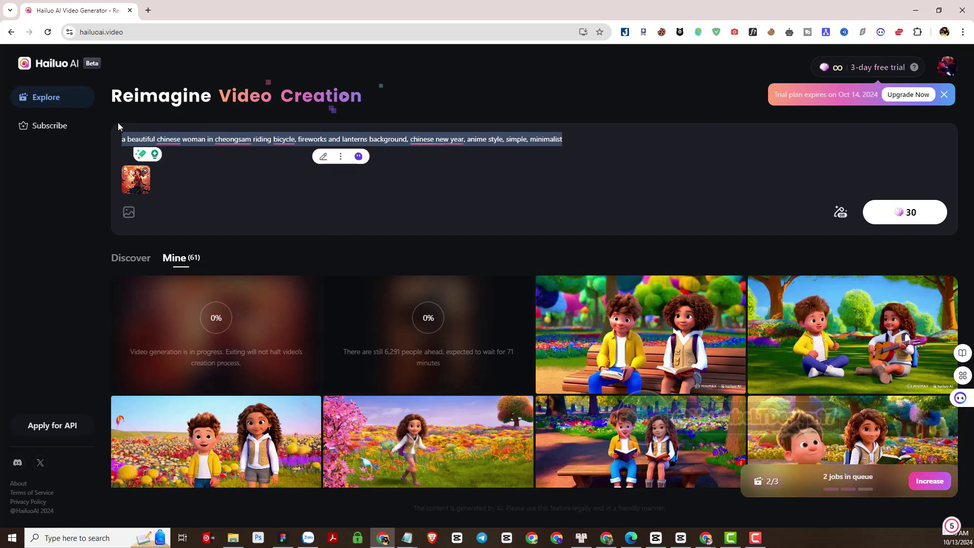
key("BackSpace")
left_click(146, 170)
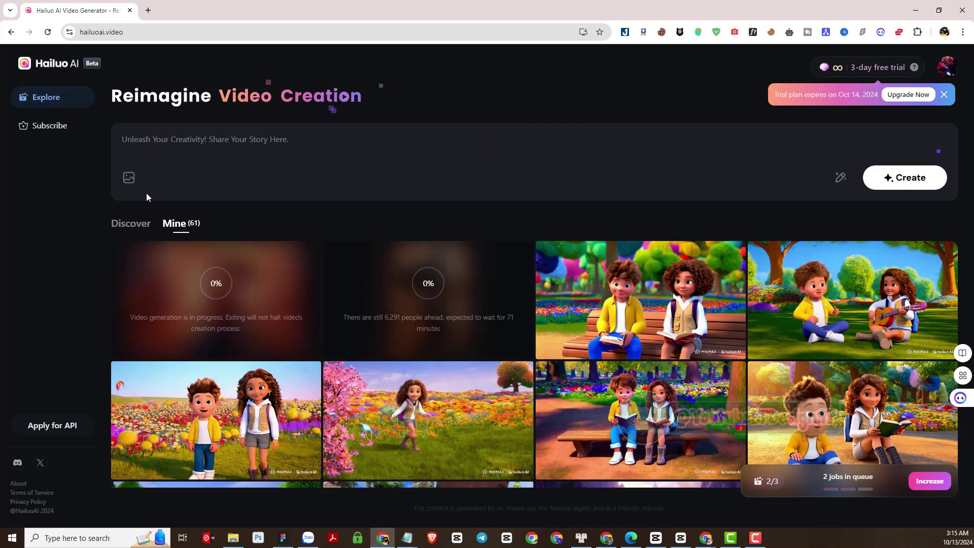
left_click(129, 178)
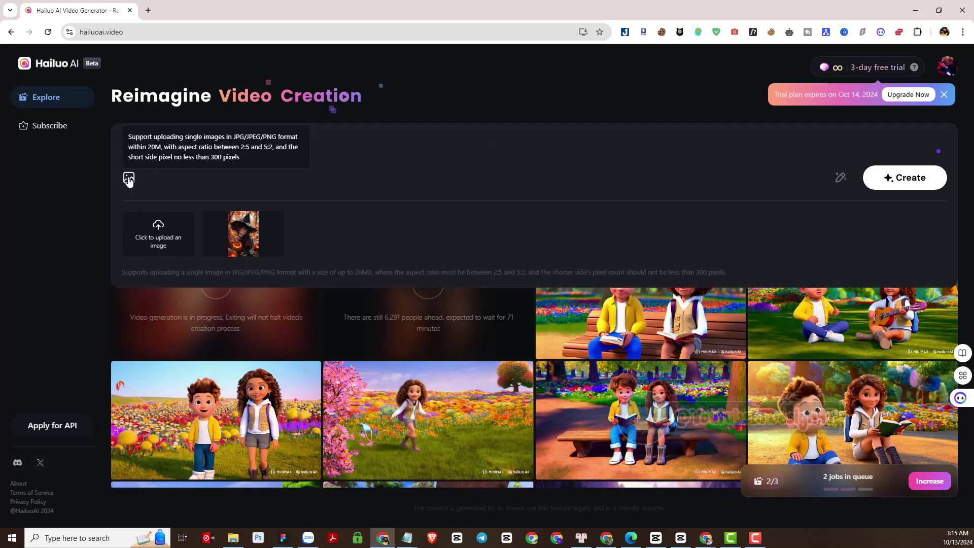
left_click(157, 234)
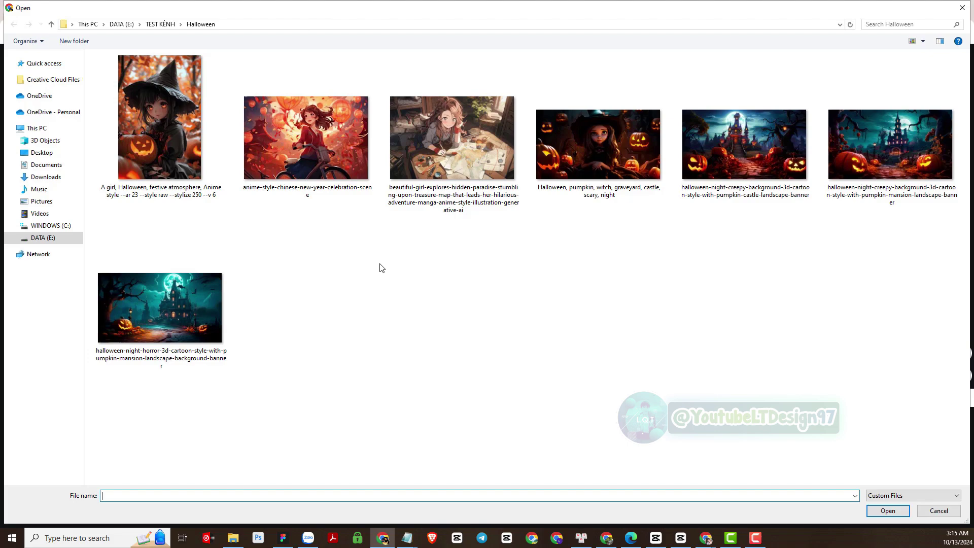
double_click(464, 150)
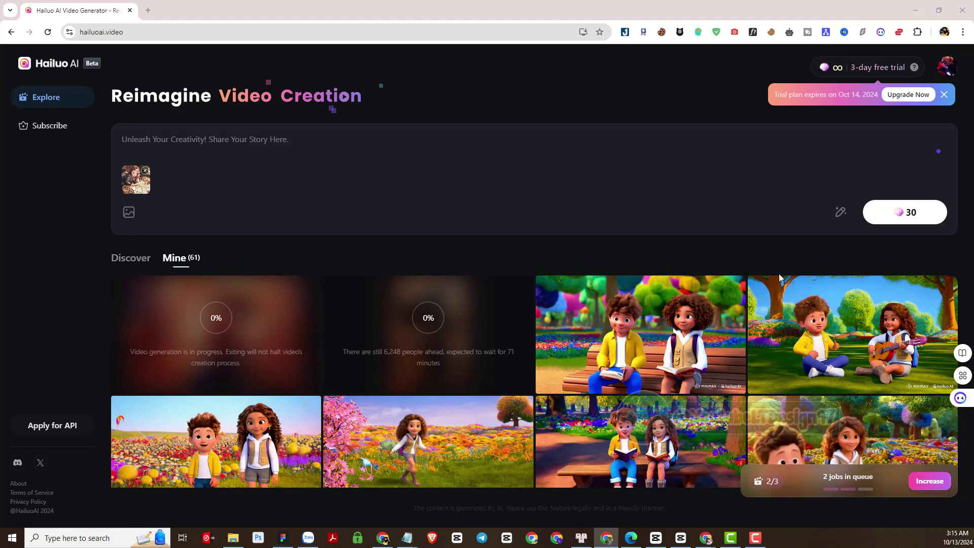
Copy the treasure map girl image's file name from the Halloween folder in File Explorer and paste it as the video prompt
left_click(242, 545)
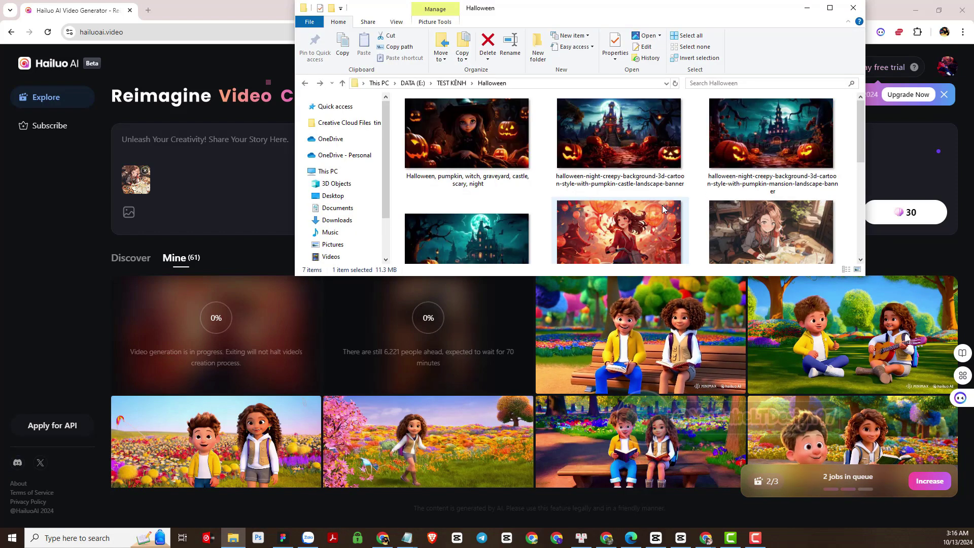
scroll(662, 205, "down", 1)
left_click(742, 208)
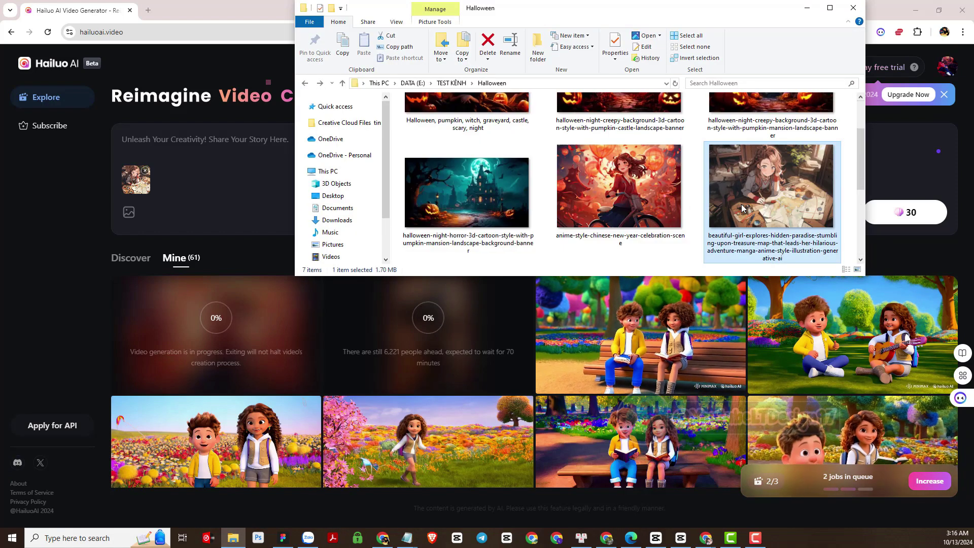
key("F2")
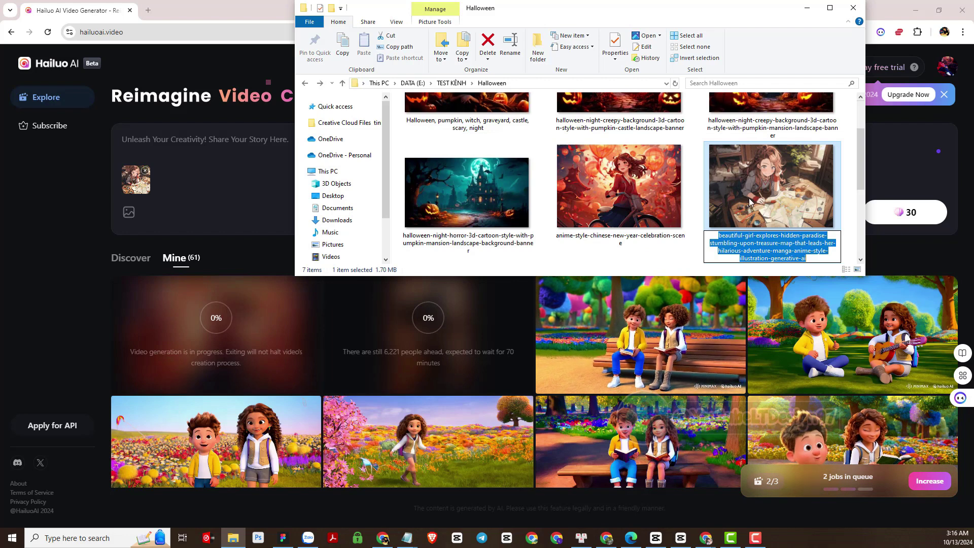
key("ctrl+c")
key("Escape")
key("alt+Tab")
left_click(582, 165)
key("ctrl+v")
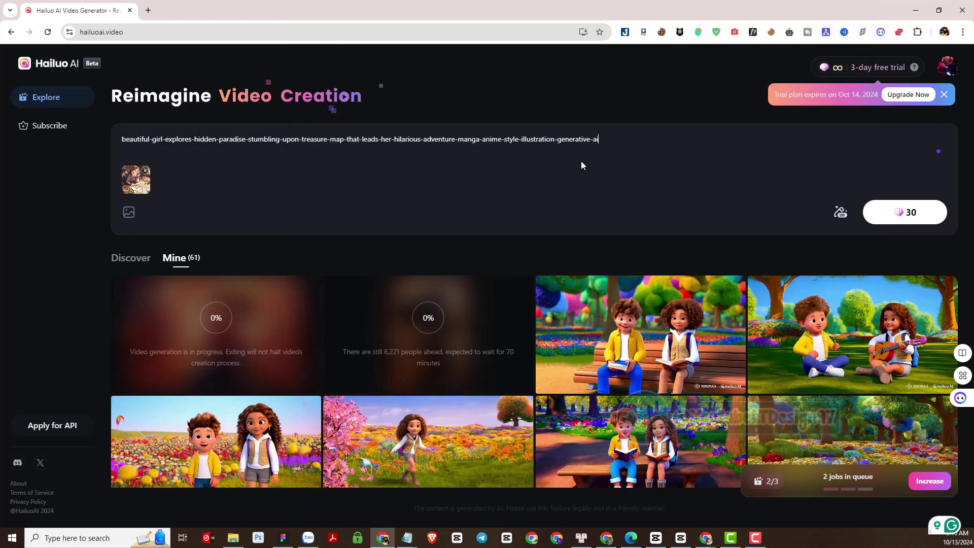
Delete "-generative-ai" from the end of the prompt and submit the video for generation
left_click(555, 139)
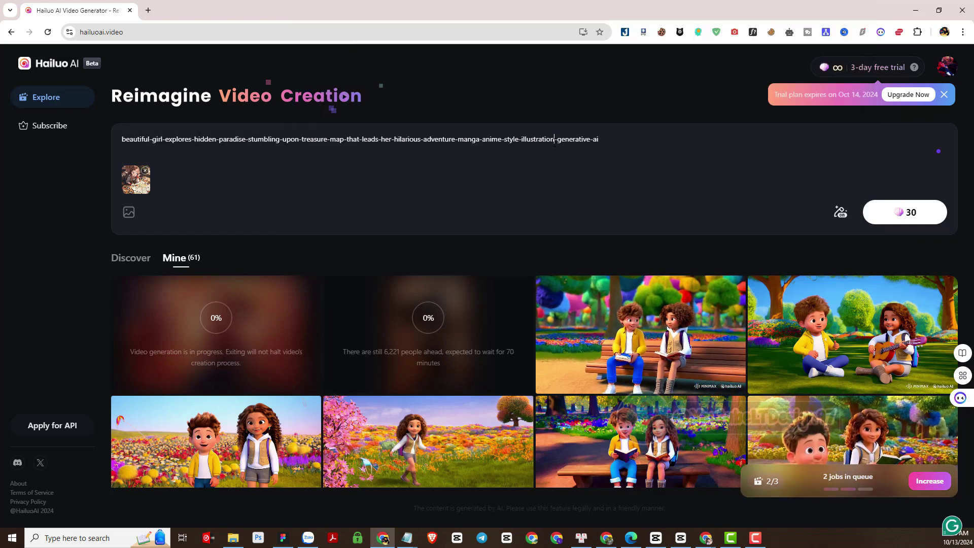
key("shift+End")
key("BackSpace")
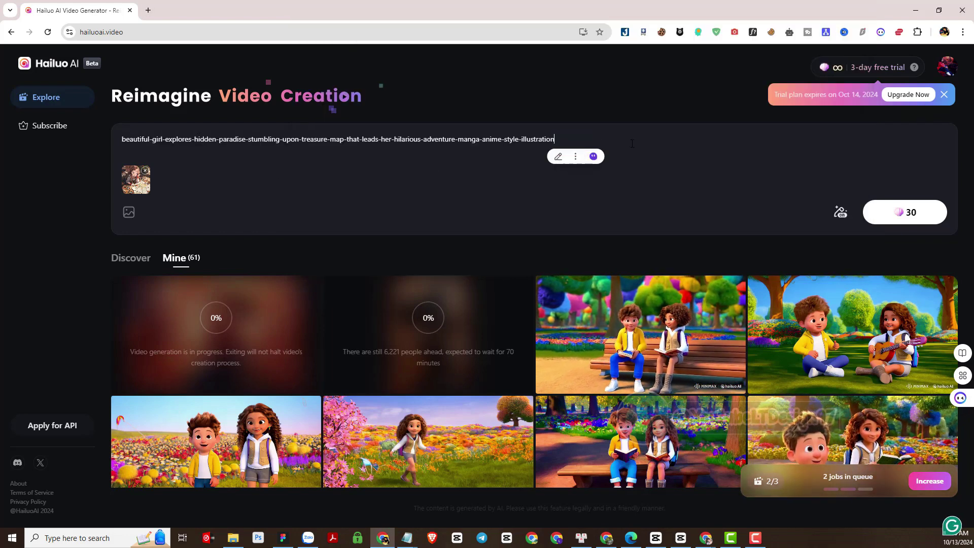
left_click(888, 218)
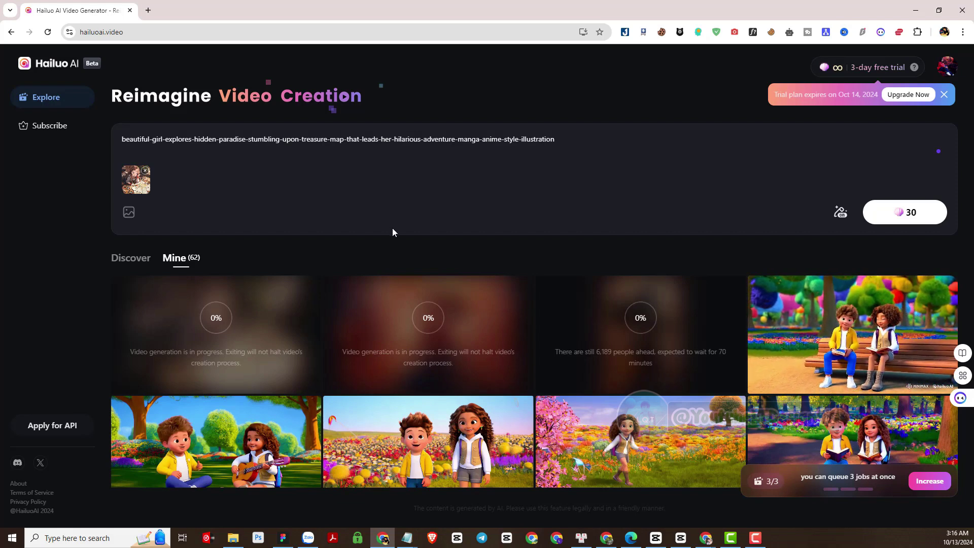
left_click(905, 213)
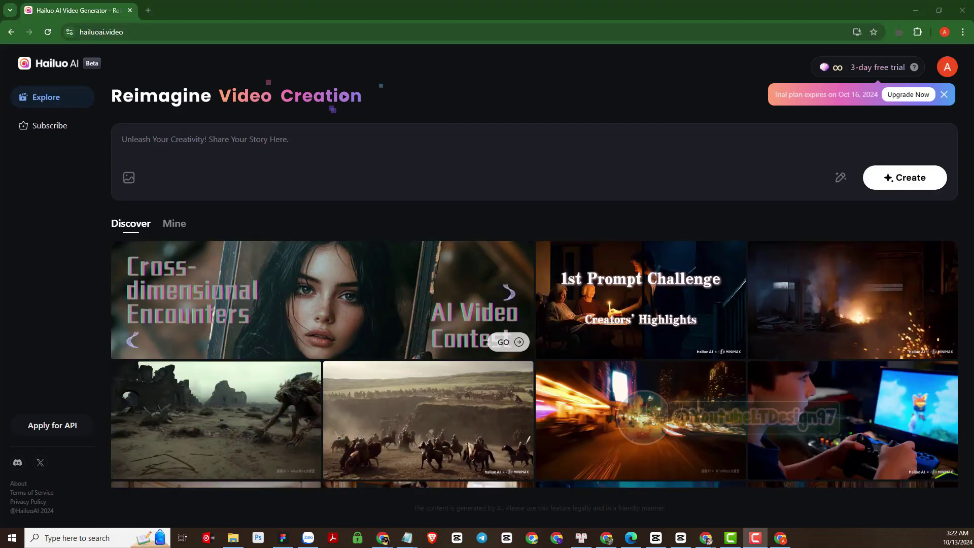
In the other account's Hailuo AI window, upload the treasure map girl illustration from E:\TEST KÊNH\Halloween as the reference image
left_click(129, 178)
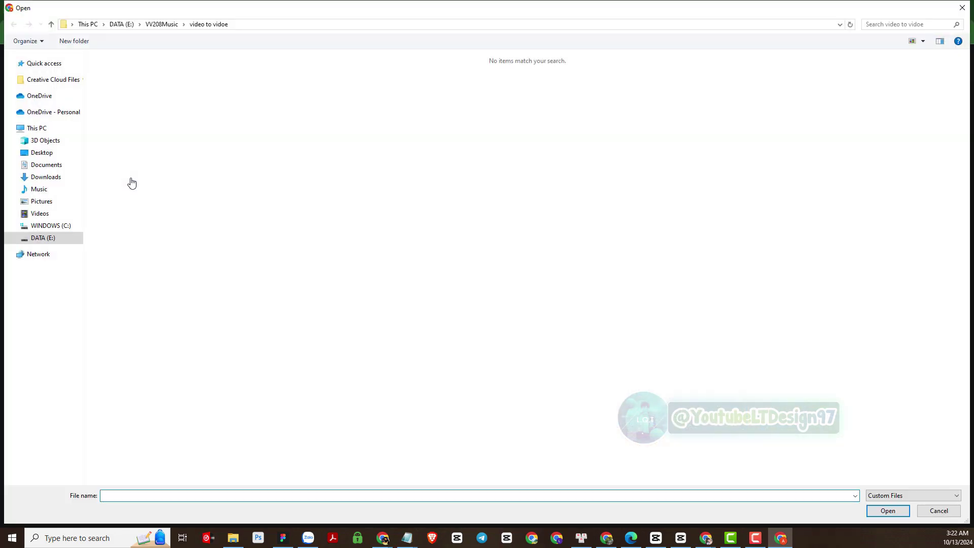
left_click(233, 538)
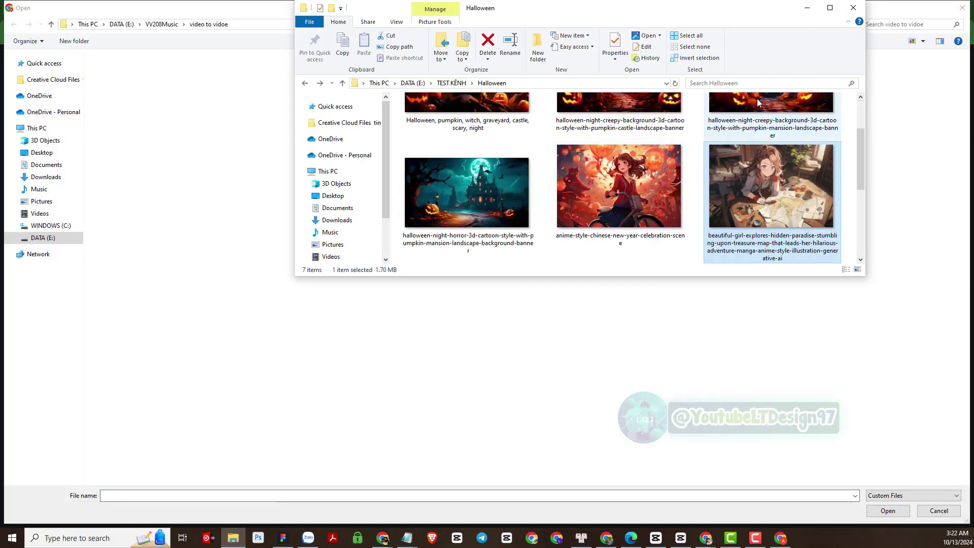
left_click(521, 84)
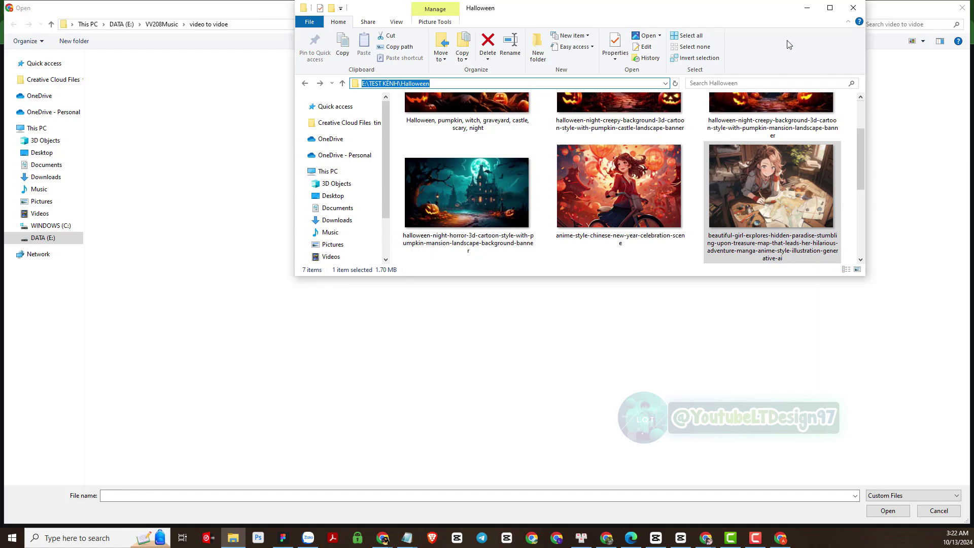
key("ctrl+c")
left_click(808, 8)
left_click(306, 26)
key("ctrl+v")
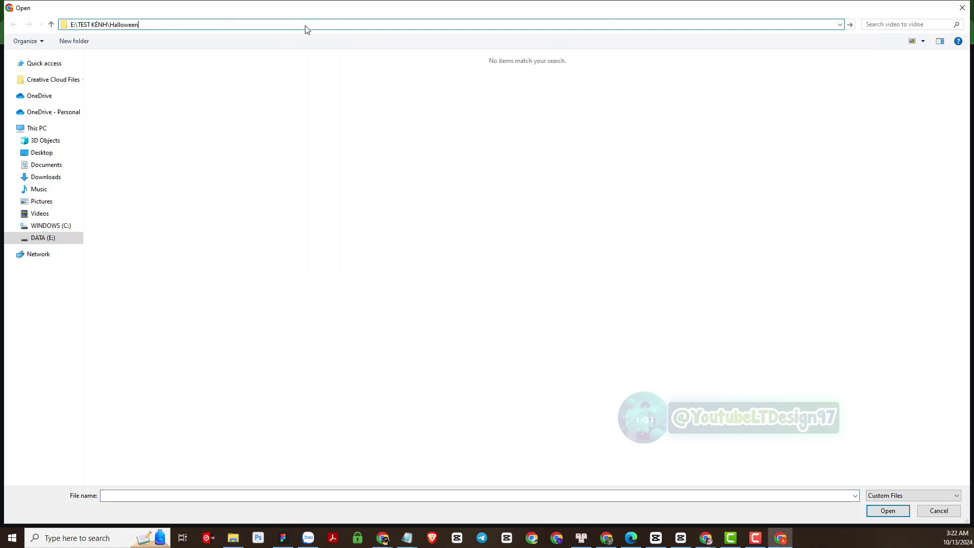
key("Return")
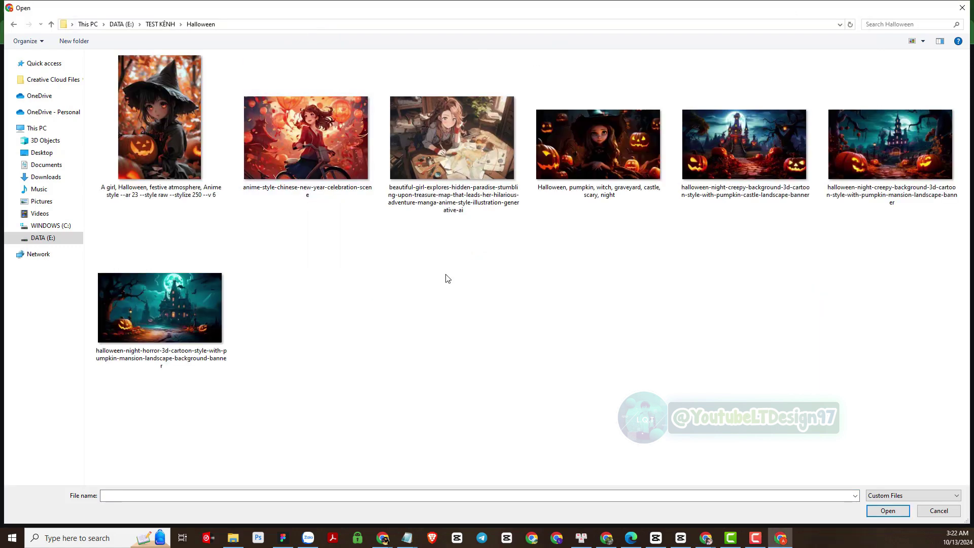
left_click(449, 165)
left_click(448, 160)
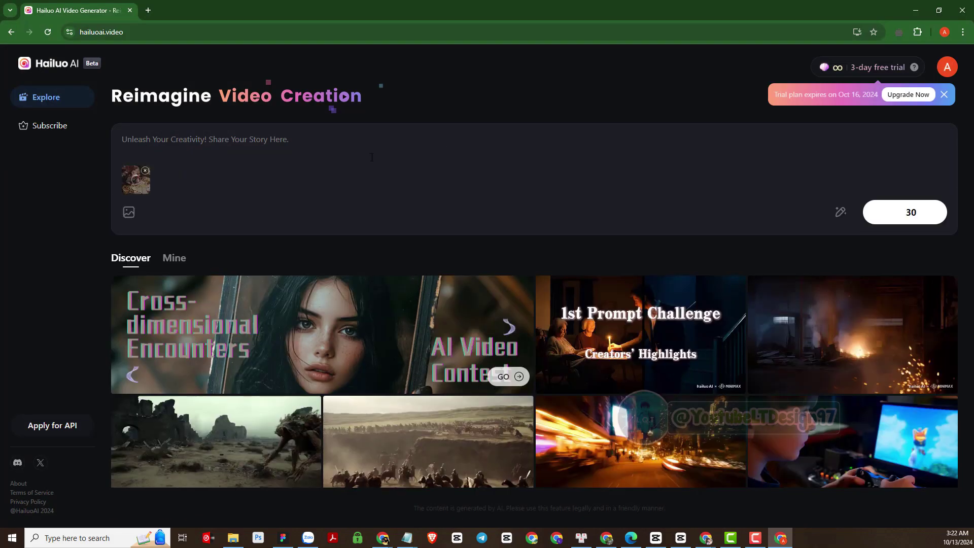
Paste the illustration's file name as the prompt, delete the trailing "-generative-ai", and generate the video
key("ctrl+v")
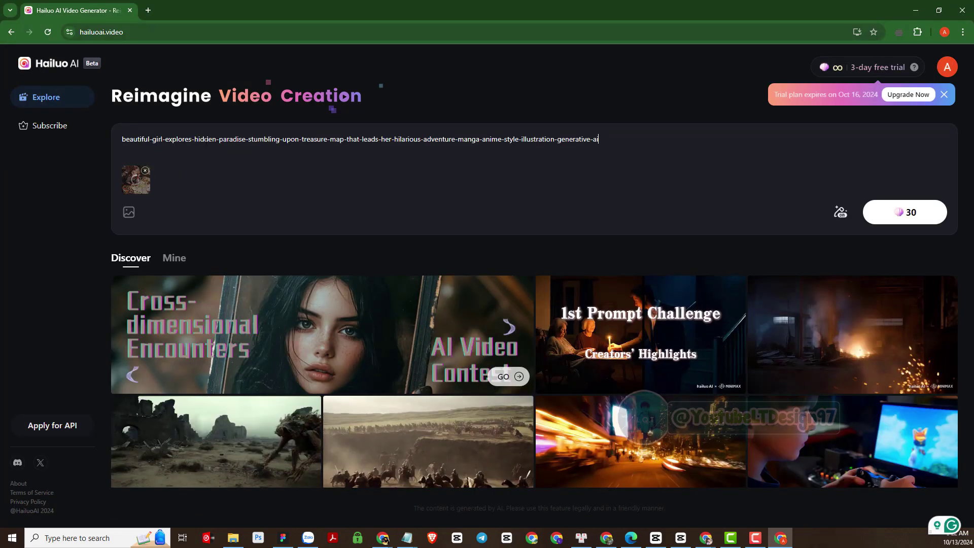
left_click_drag(555, 144, 602, 143)
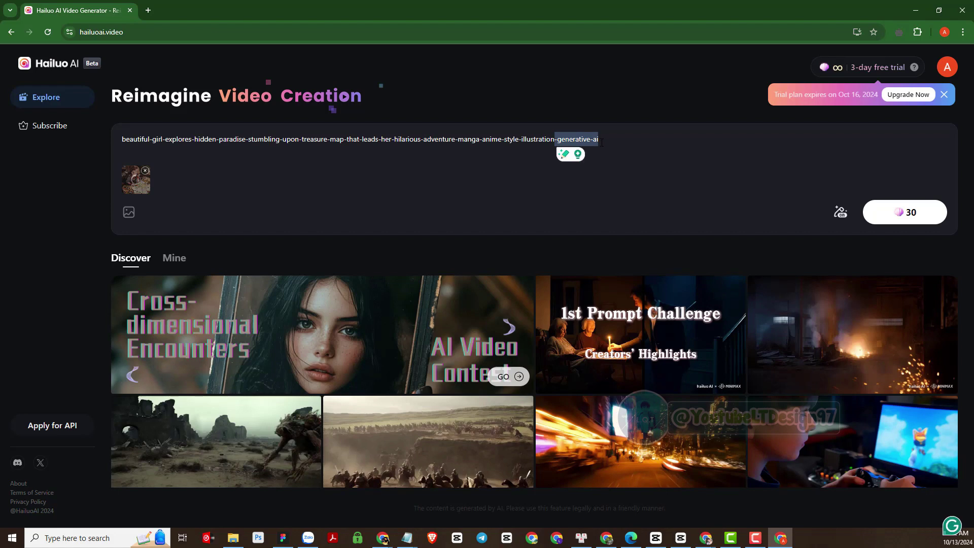
key("BackSpace")
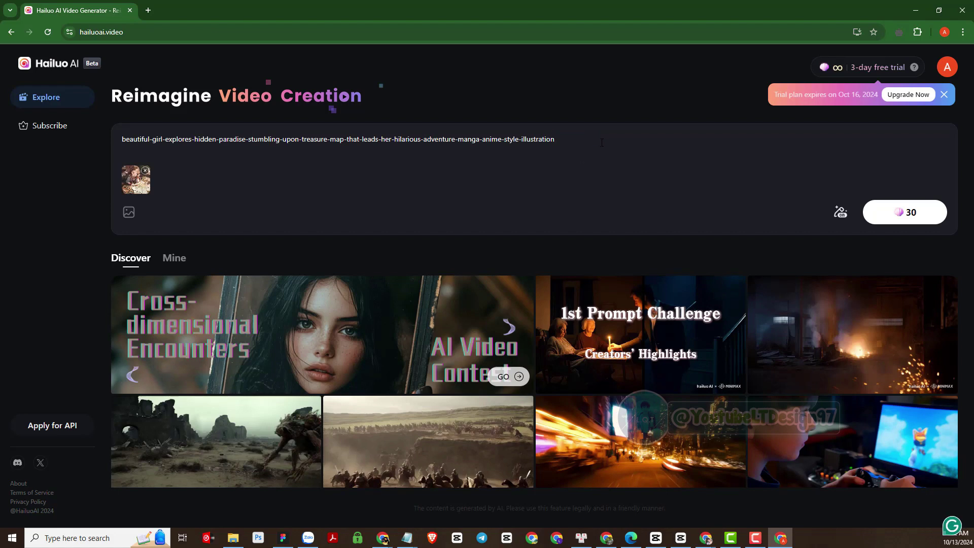
left_click(883, 222)
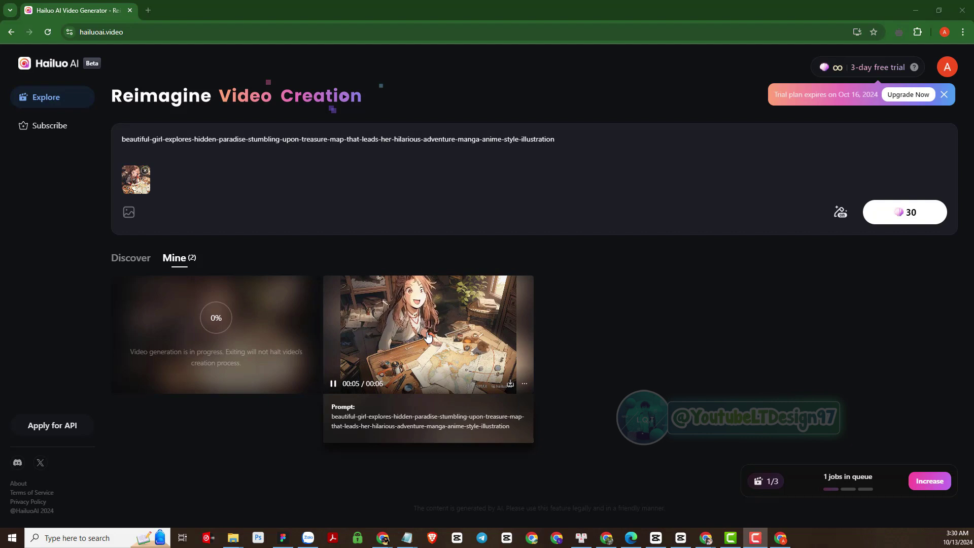
Remove the treasure map girl reference image from the prompt area
left_click(146, 170)
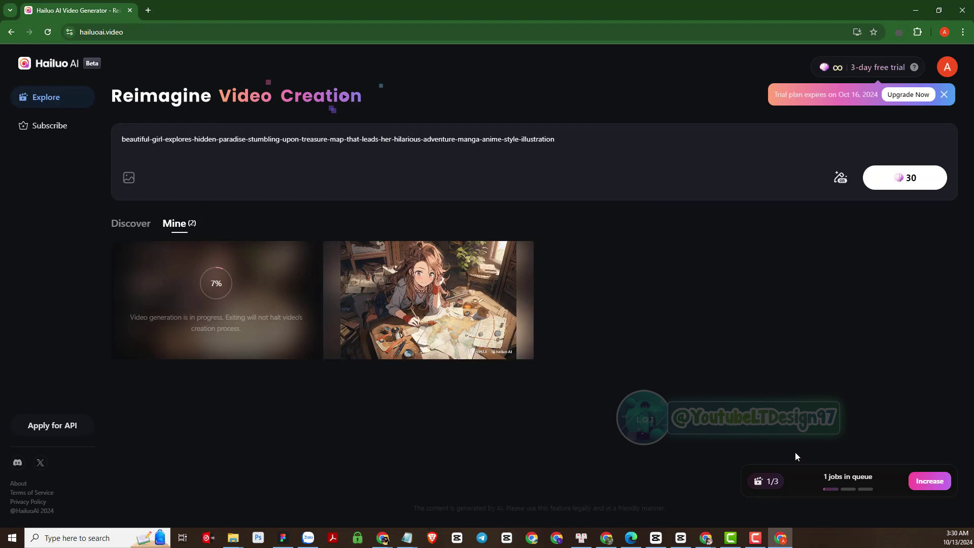
In the other account's Hailuo AI window, reload the page and check the progress of its own videos
mouse_move(383, 538)
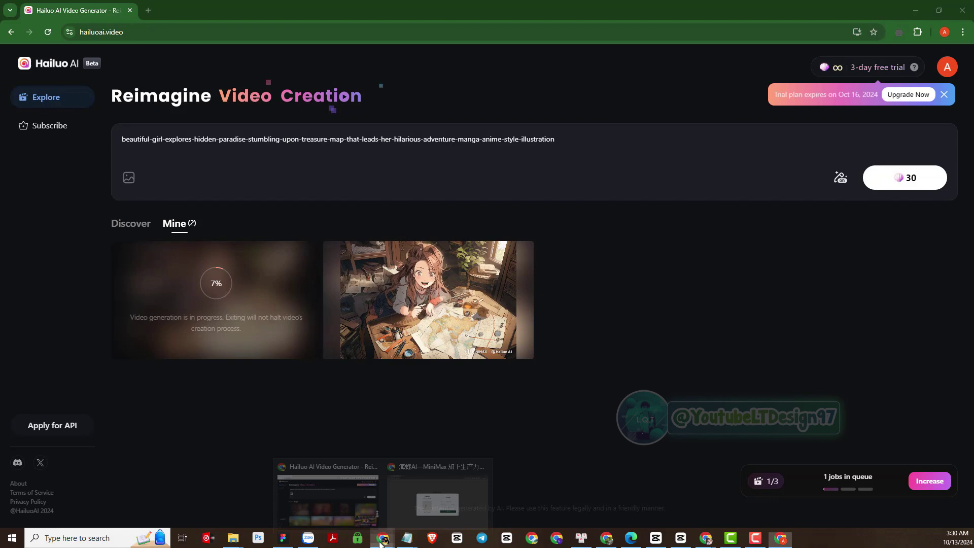
left_click(344, 515)
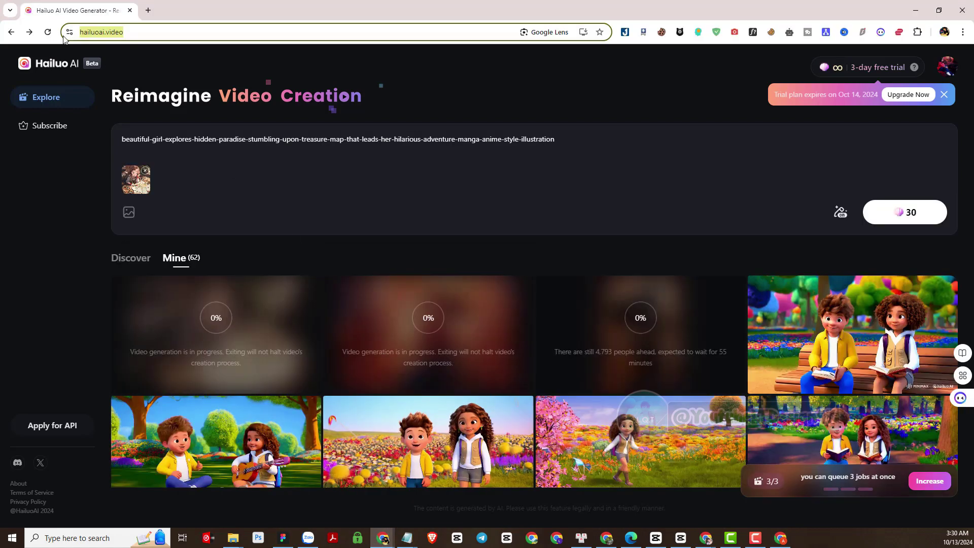
left_click(48, 32)
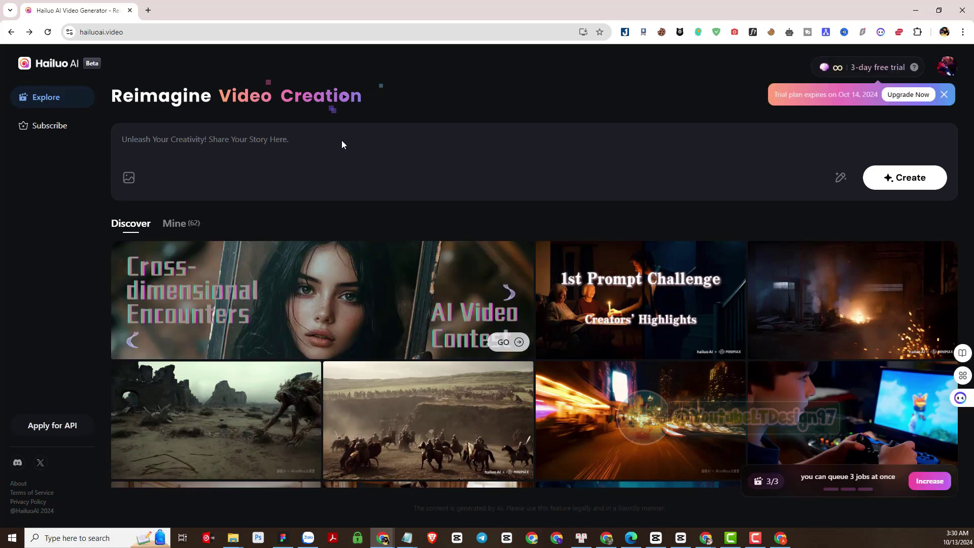
left_click(179, 231)
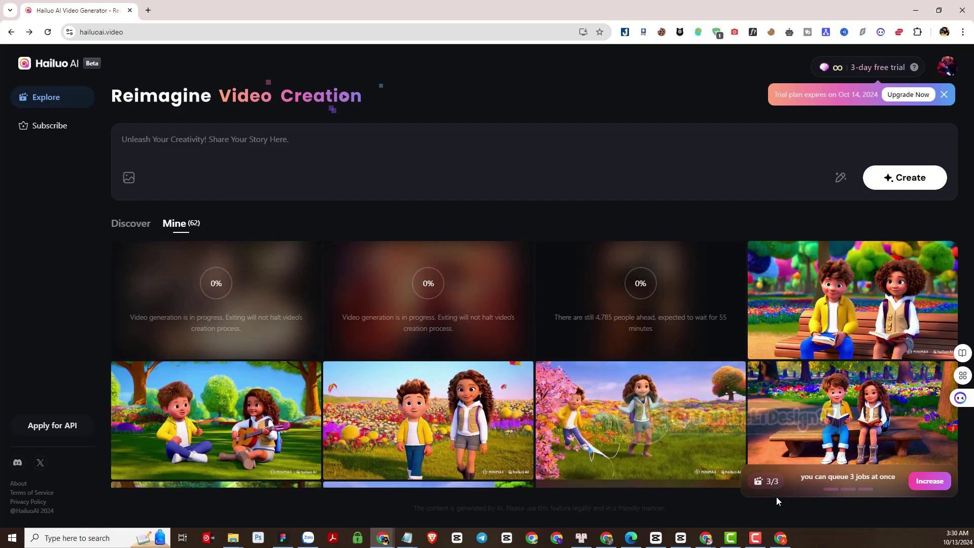
Return to the first account's Hailuo AI window, review the Halloween girl prompt, and view the finished treasure map girl video enlarged
left_click(782, 541)
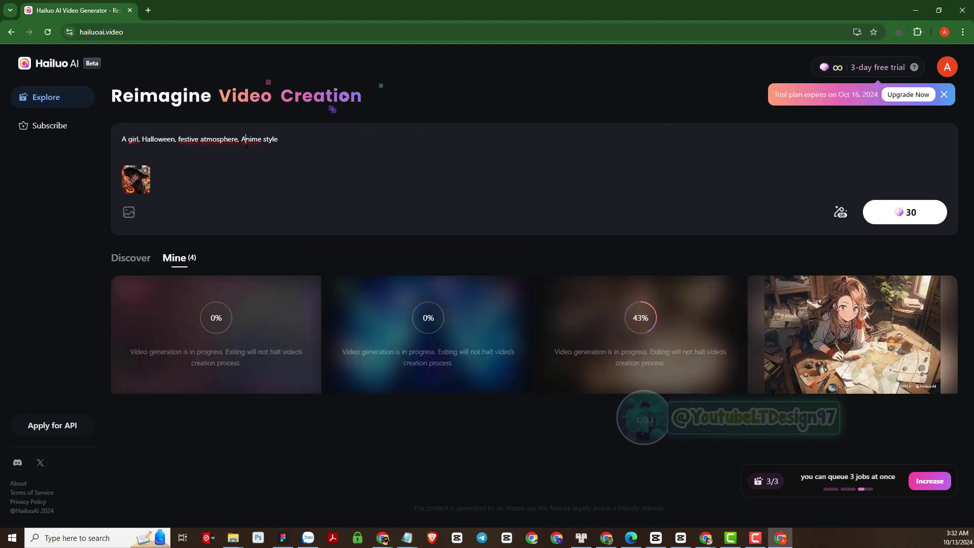
left_click_drag(278, 140, 102, 143)
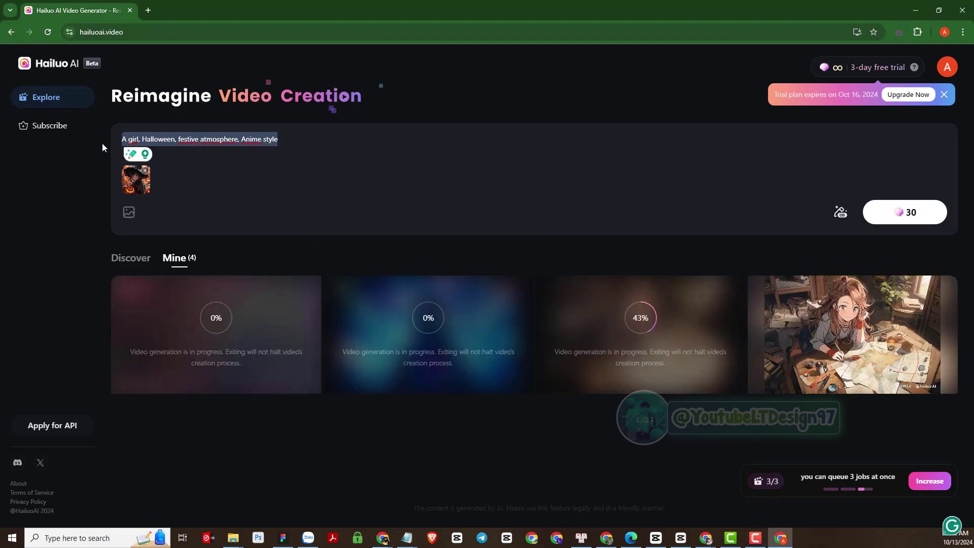
left_click(162, 336)
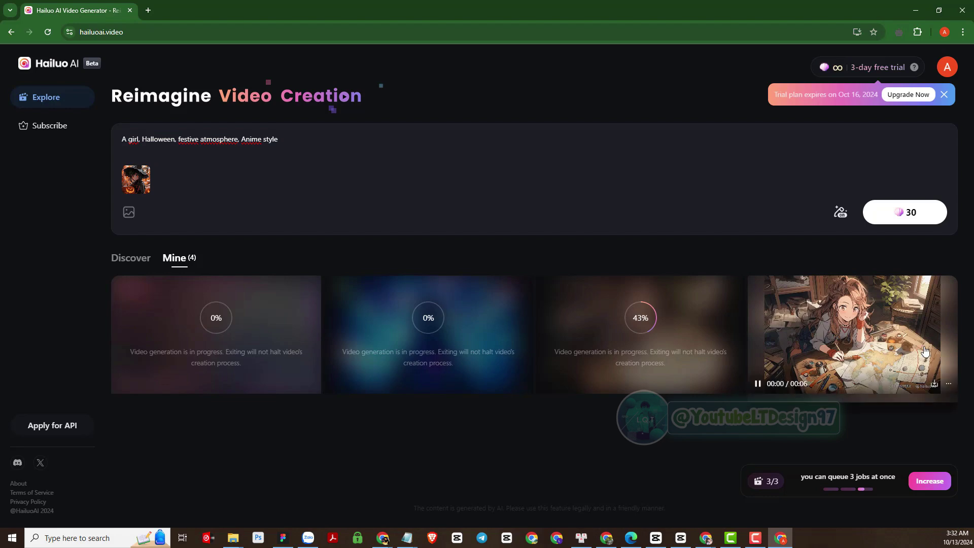
mouse_move(884, 361)
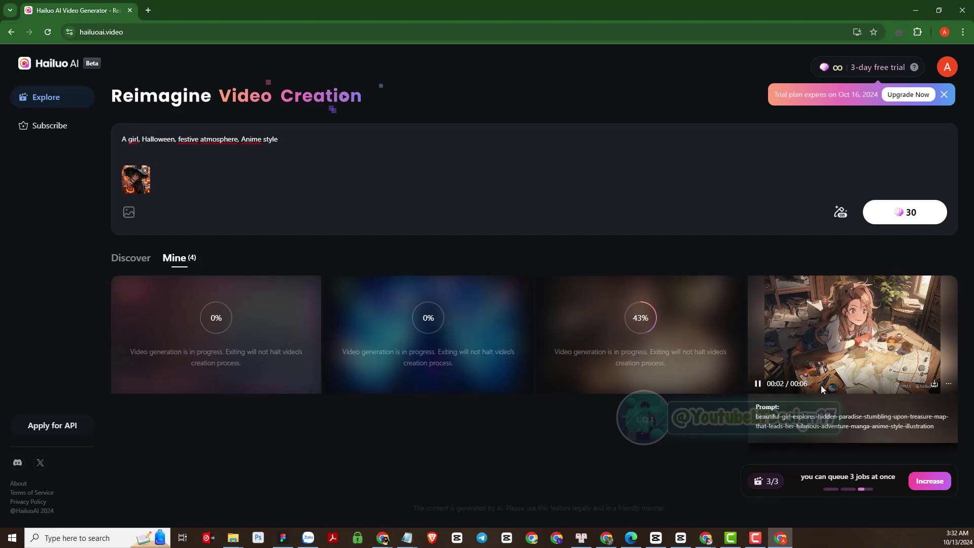
left_click(843, 361)
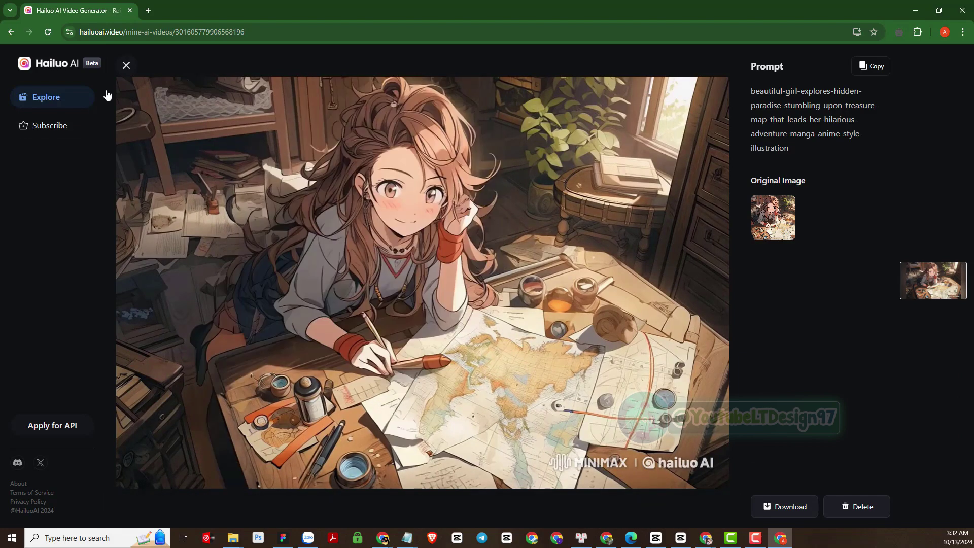
left_click(127, 65)
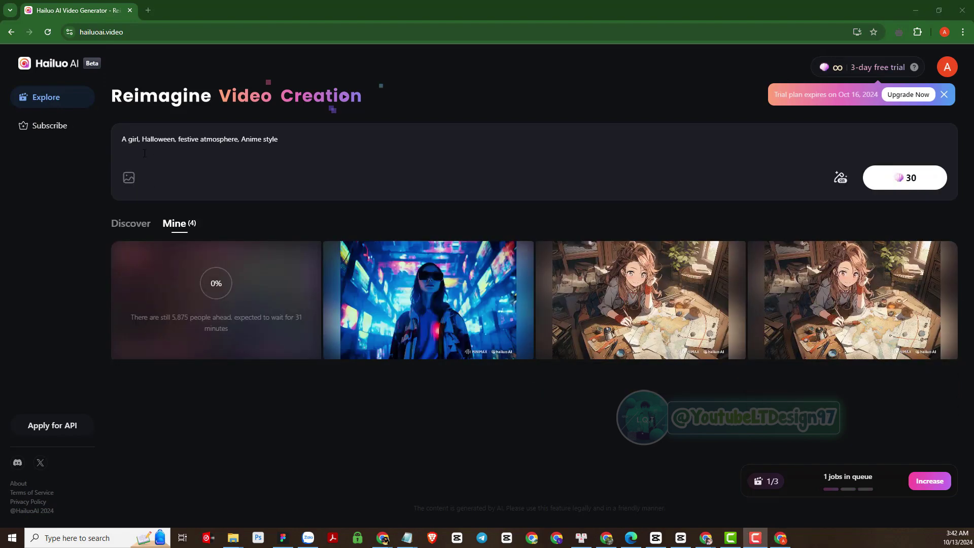
Upload the beautiful-woman-with-long-blond-hair-smiling-brightly-generated-by-ai image from E:\TEST KÊNH\Halloween as the reference image
left_click(130, 183)
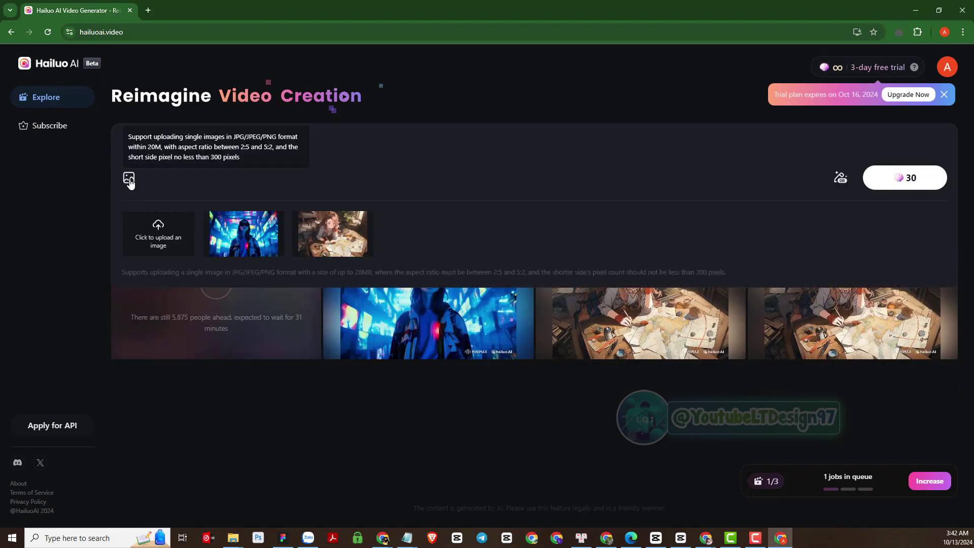
left_click(153, 233)
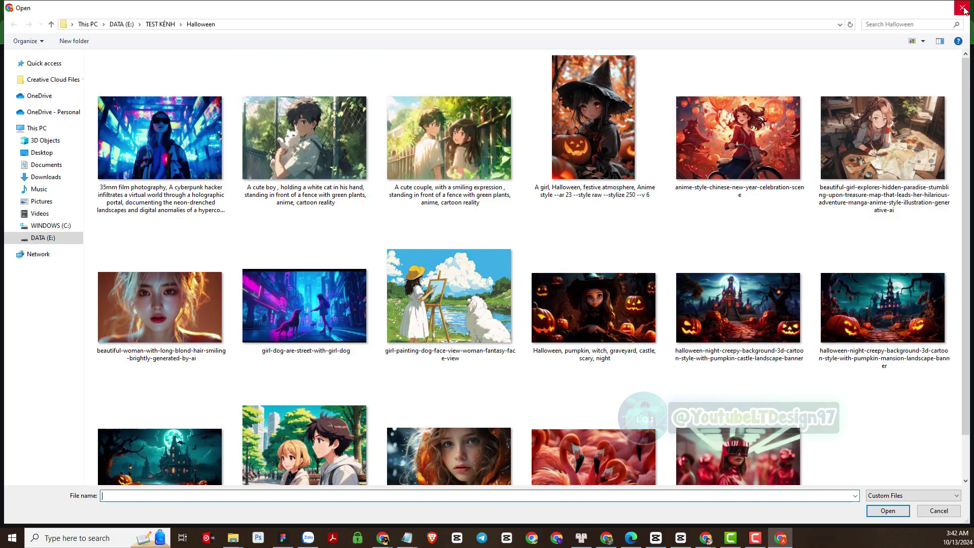
left_click(963, 8)
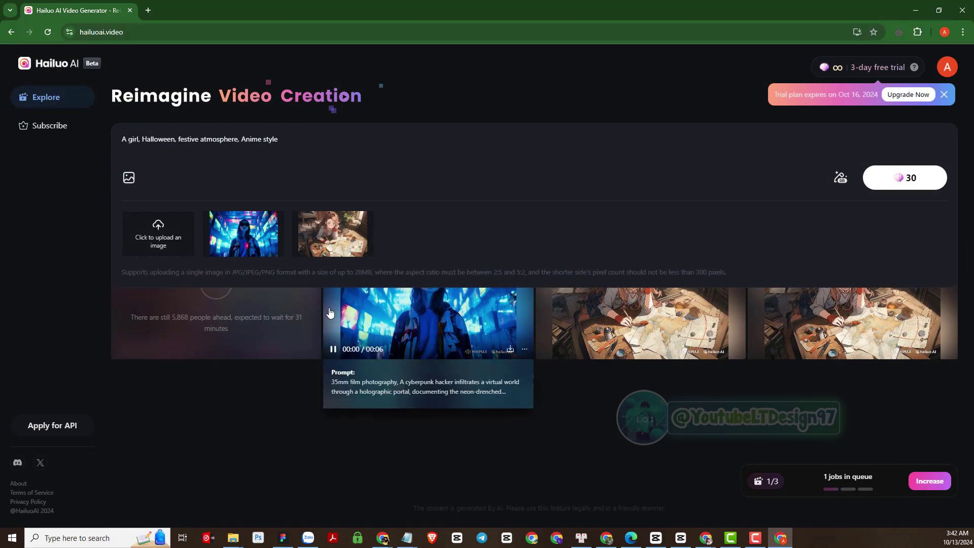
left_click(146, 232)
scroll(438, 263, "down", 1)
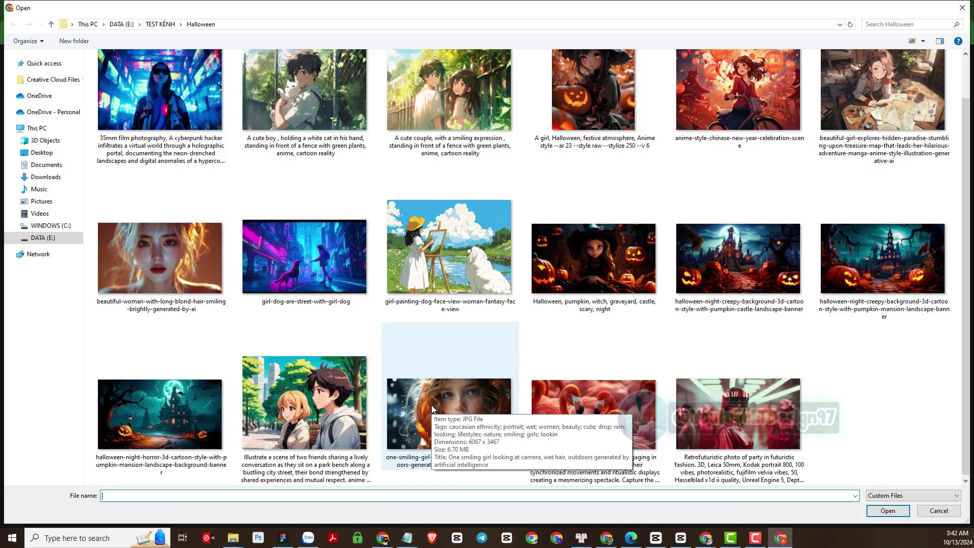
double_click(172, 261)
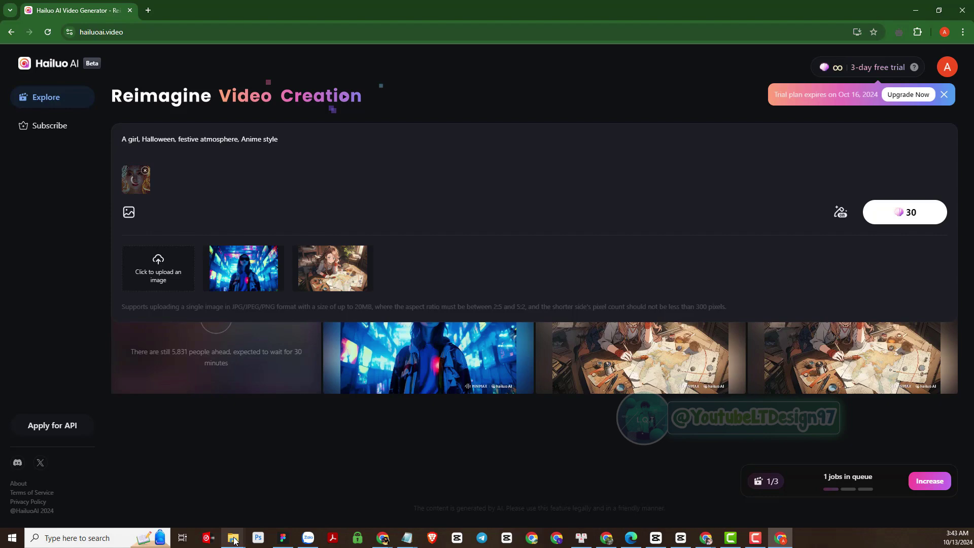
Copy the blond woman image's file name from the Halloween folder in File Explorer and replace the video prompt with it
mouse_move(235, 541)
left_click(183, 488)
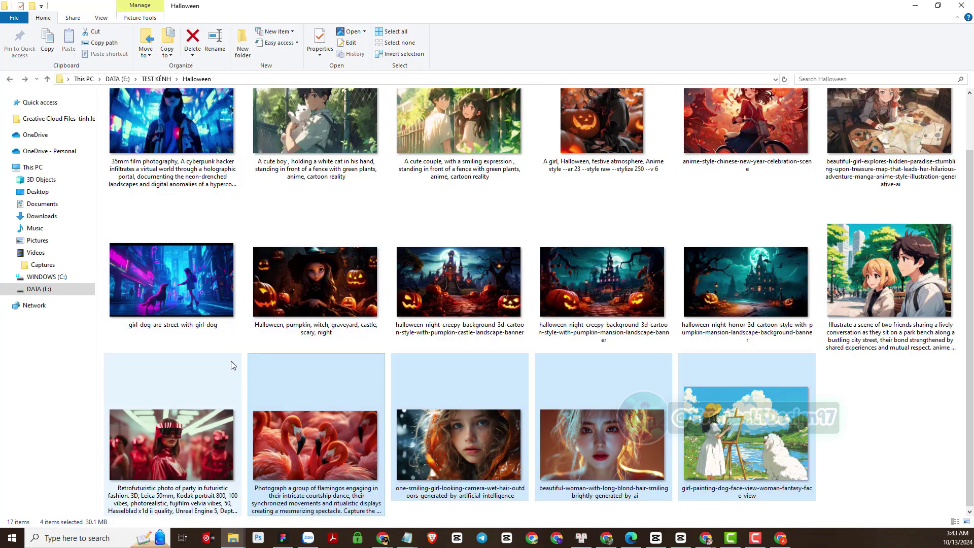
left_click(582, 452)
key("F2")
key("ctrl+c")
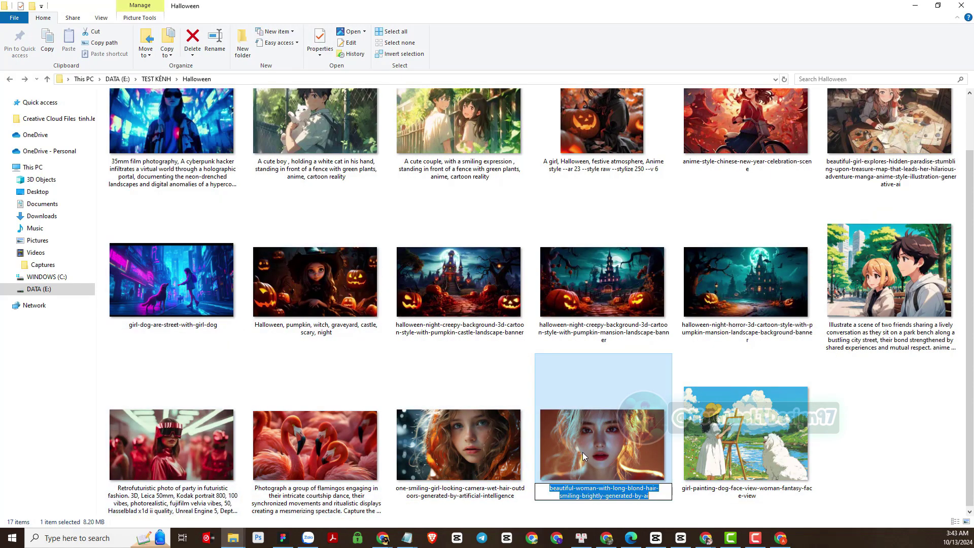
key("Escape")
key("alt+Tab")
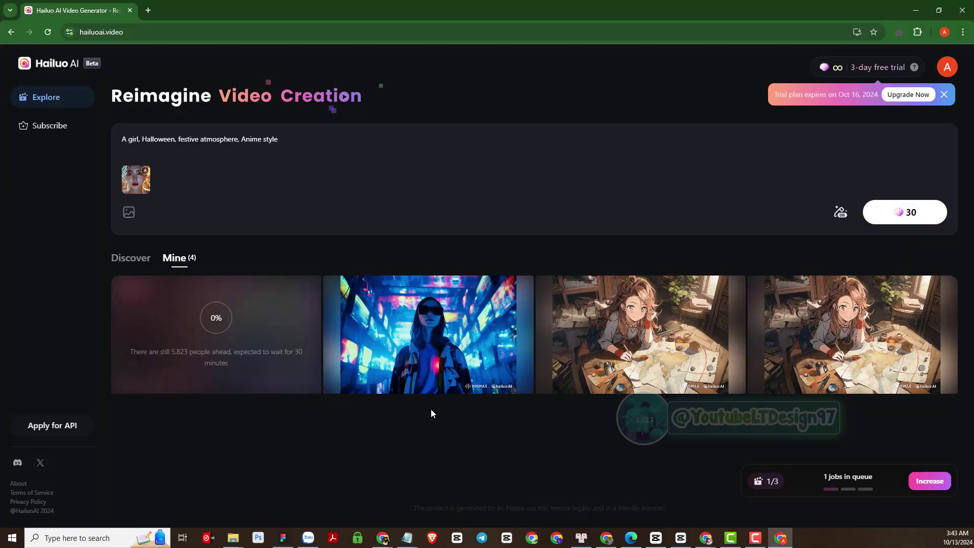
triple_click(215, 145)
key("ctrl+v")
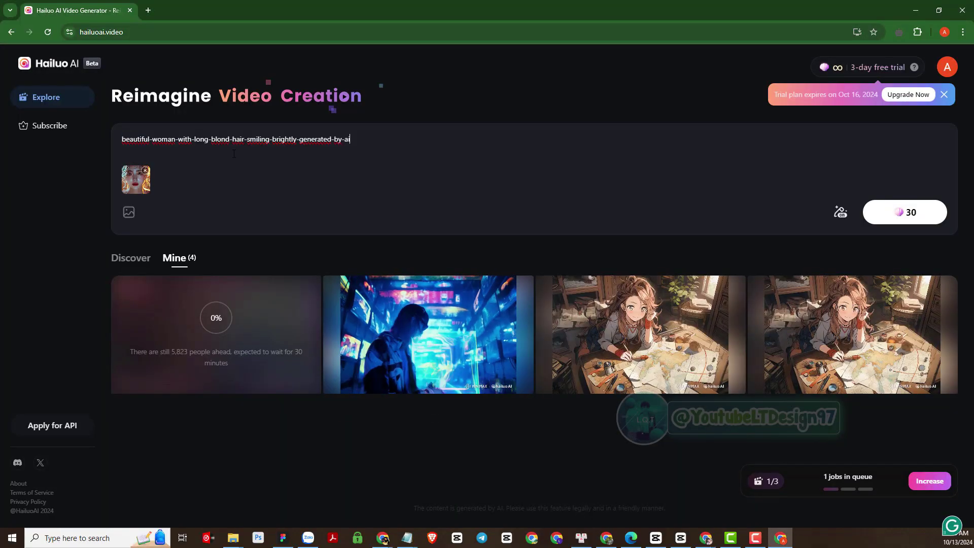
Delete "-generated-by-ai" from the end of the prompt and submit the video for generation
key("BackSpace")
key("BackSpace")
key("BackSpace")
key("BackSpace")
key("BackSpace")
key("BackSpace")
key("BackSpace")
key("BackSpace")
key("BackSpace")
key("BackSpace")
key("BackSpace")
key("BackSpace")
key("BackSpace")
key("BackSpace")
key("BackSpace")
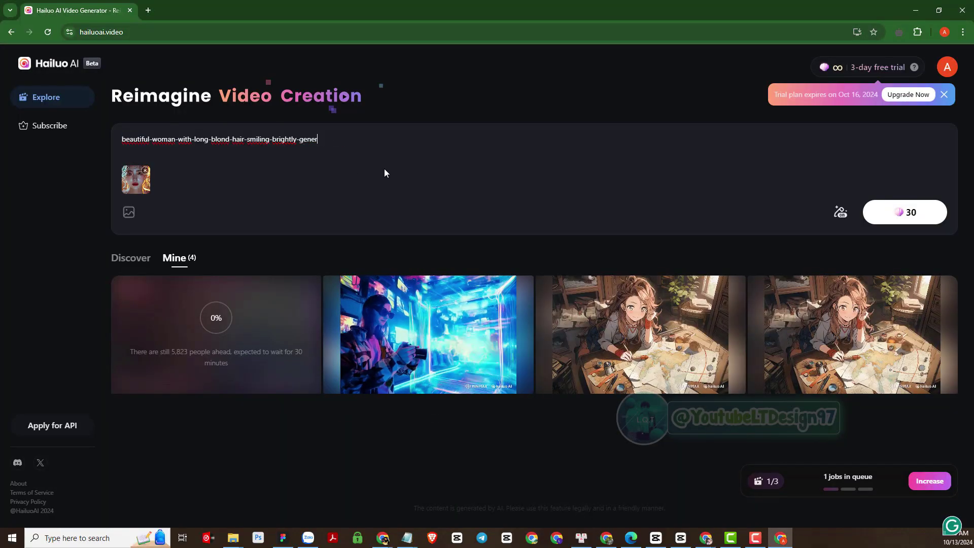
key("BackSpace")
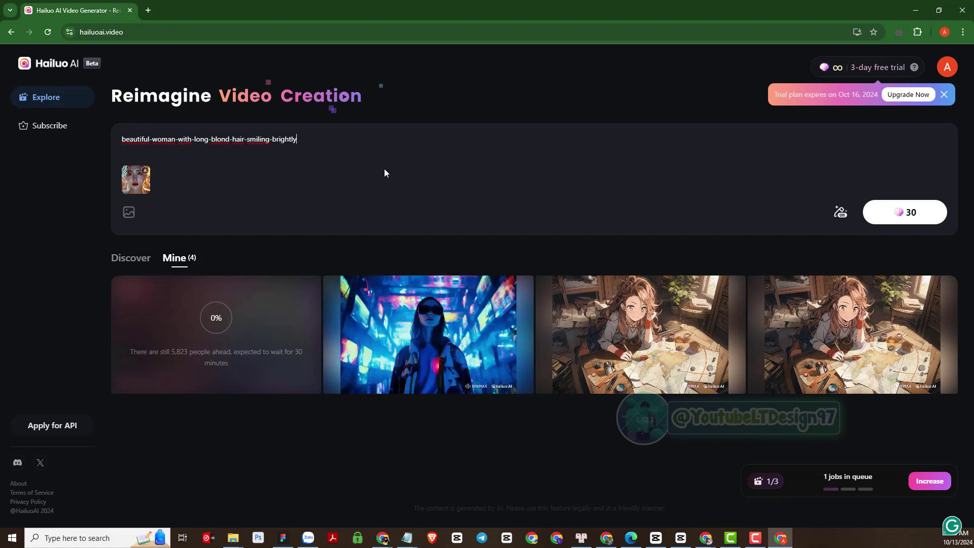
left_click(903, 212)
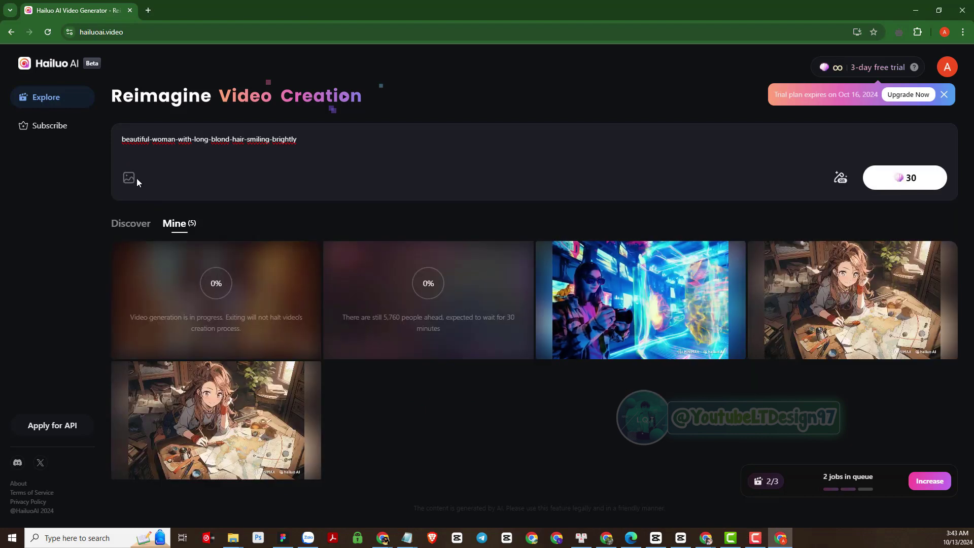
Upload the cute anime couple image from the Halloween folder as the next reference image
mouse_move(137, 181)
left_click(155, 237)
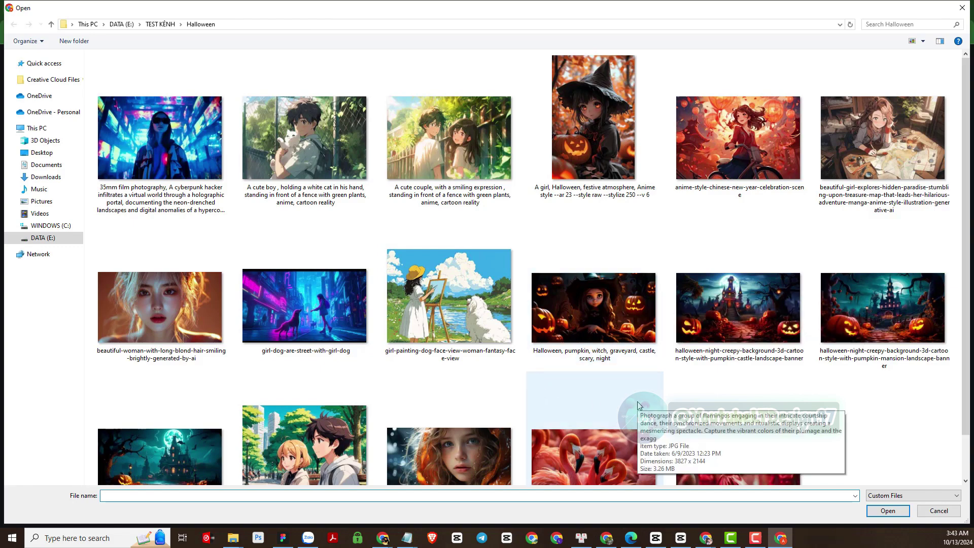
scroll(639, 404, "down", 1)
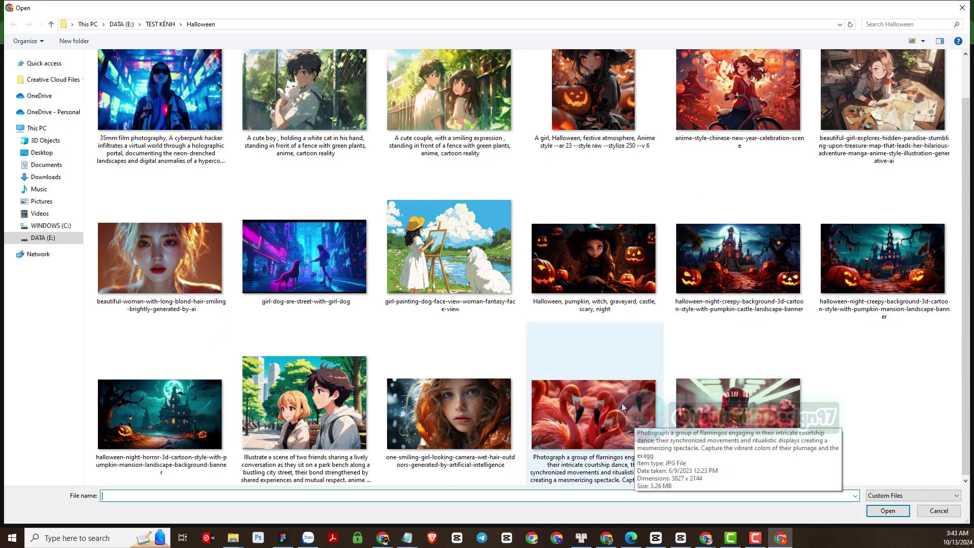
double_click(476, 107)
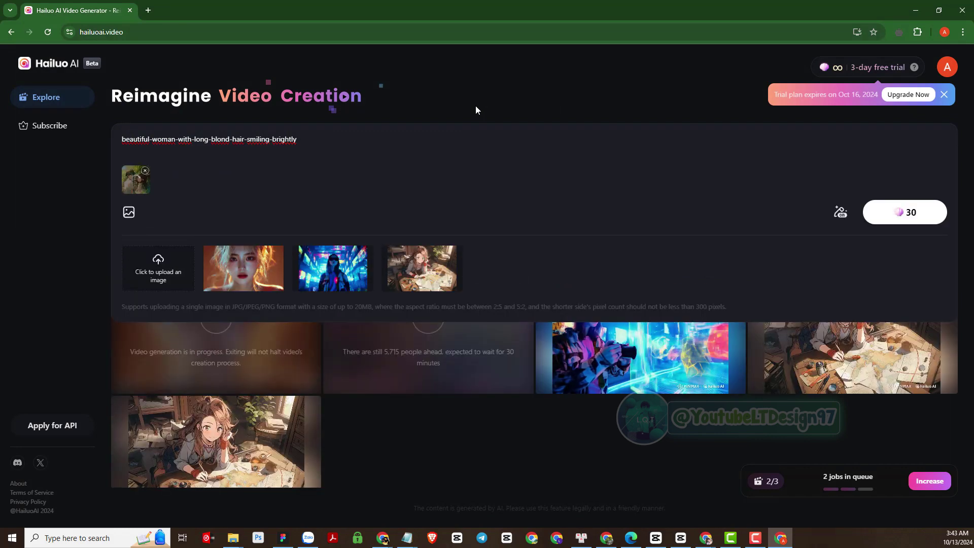
Copy the couple image's file name from File Explorer, replace the prompt with it, and generate the video
mouse_move(233, 537)
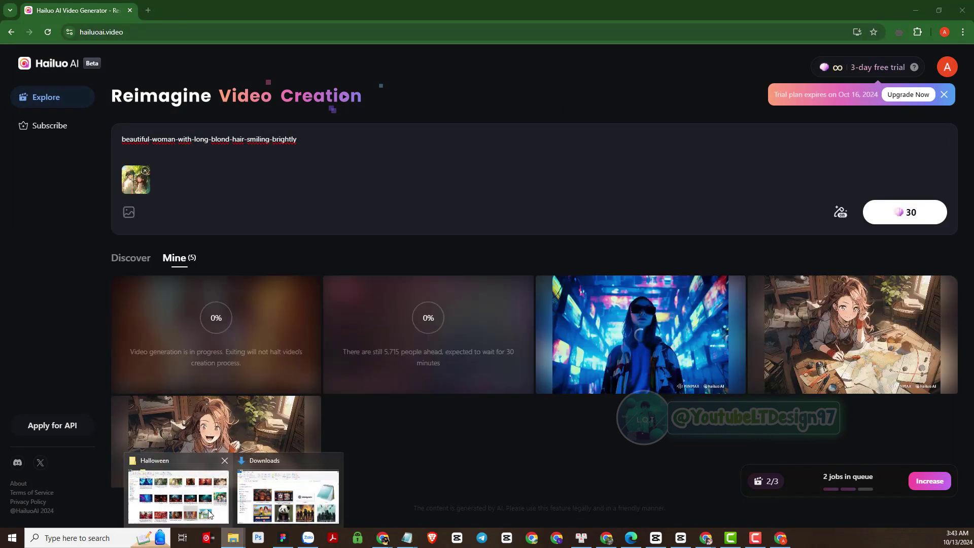
left_click(208, 510)
key("F2")
key("ctrl+c")
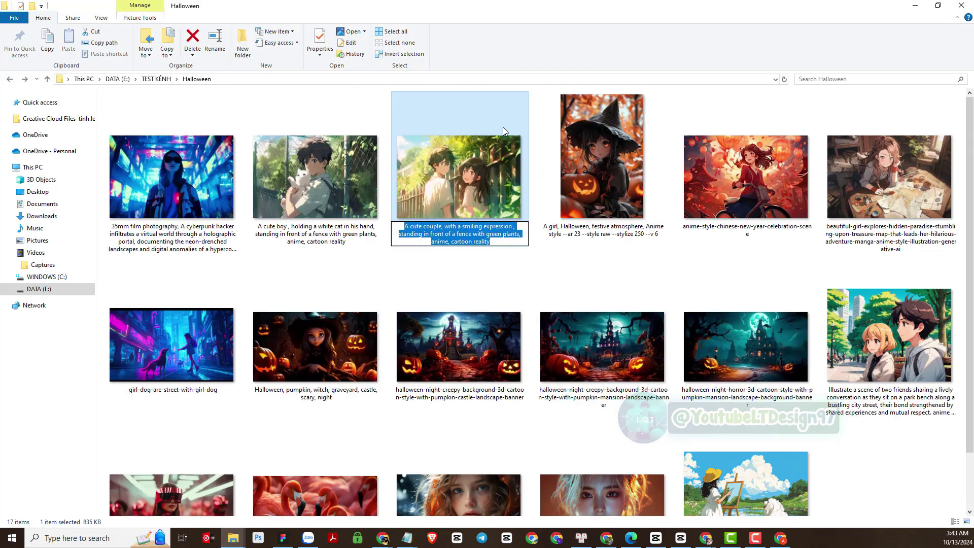
key("Escape")
key("alt+Tab")
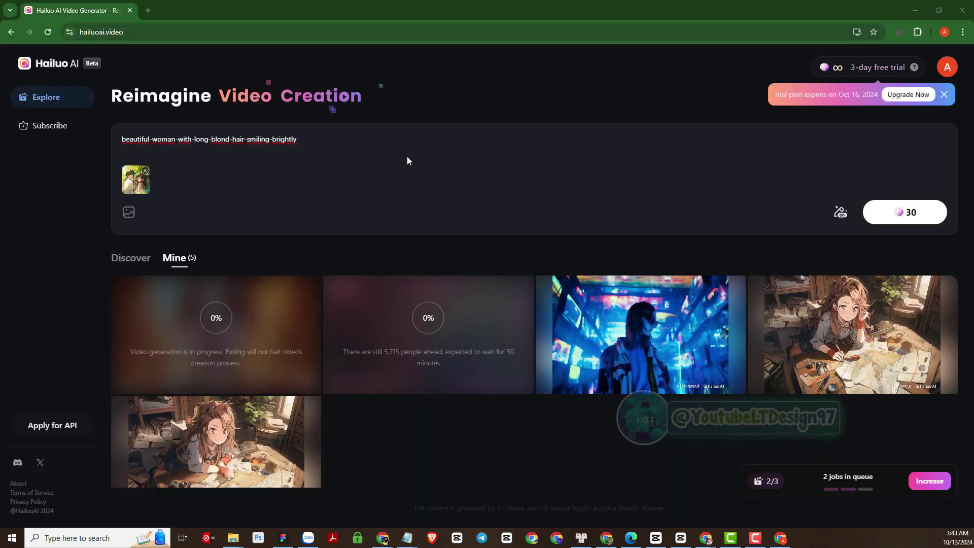
key("ctrl+a")
key("ctrl+v")
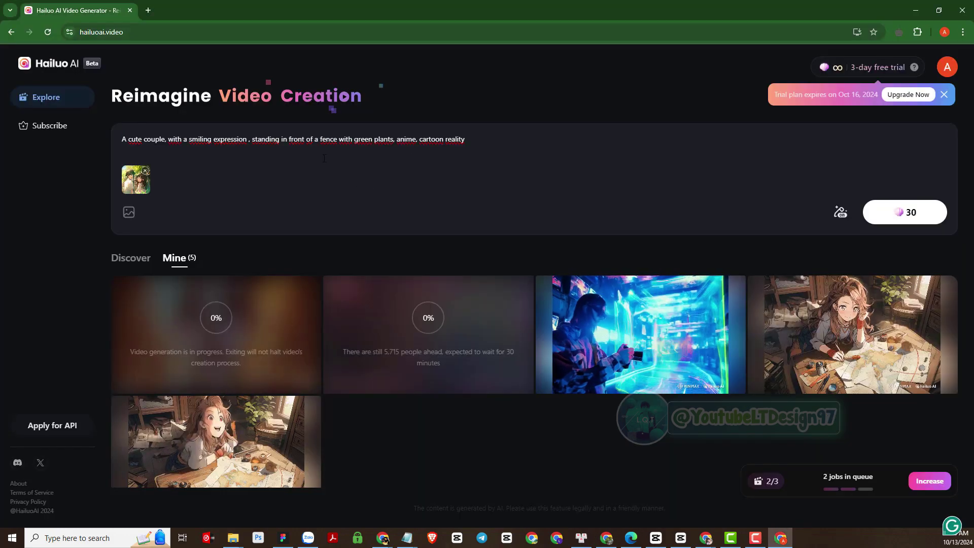
left_click(897, 218)
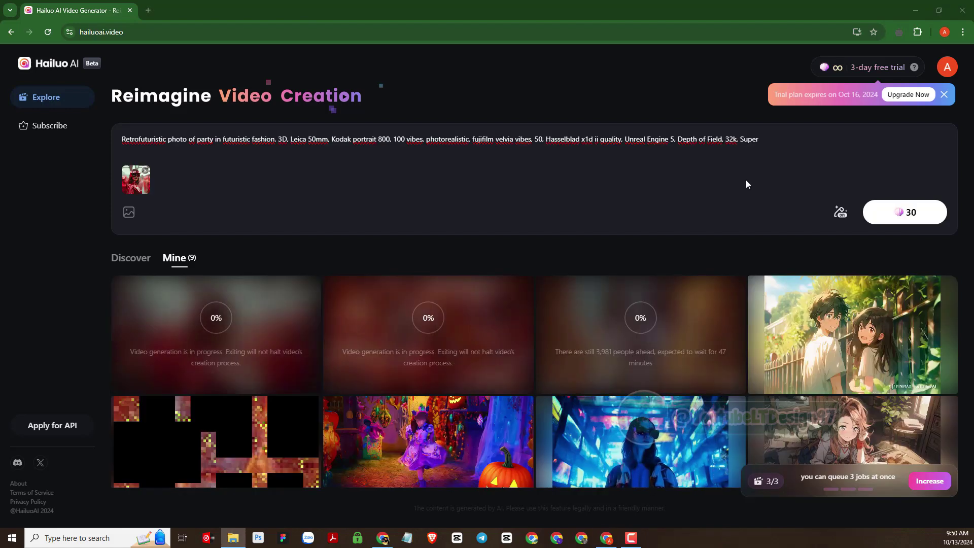
Replace the reference image with the girl and dog street picture and clear the "Retrofuturistic photo of party in futuristic fashion" prompt
left_click_drag(973, 244, 449, 177)
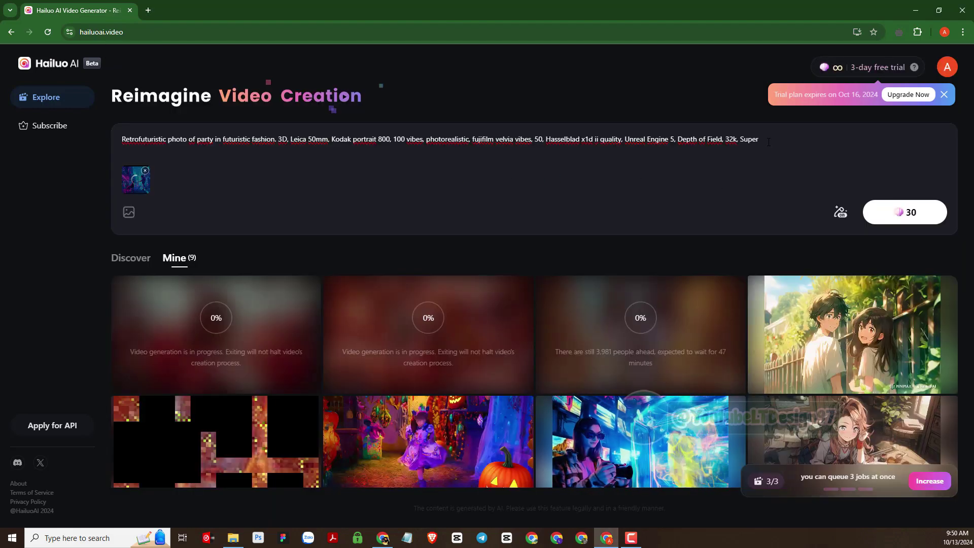
left_click_drag(769, 143, 140, 139)
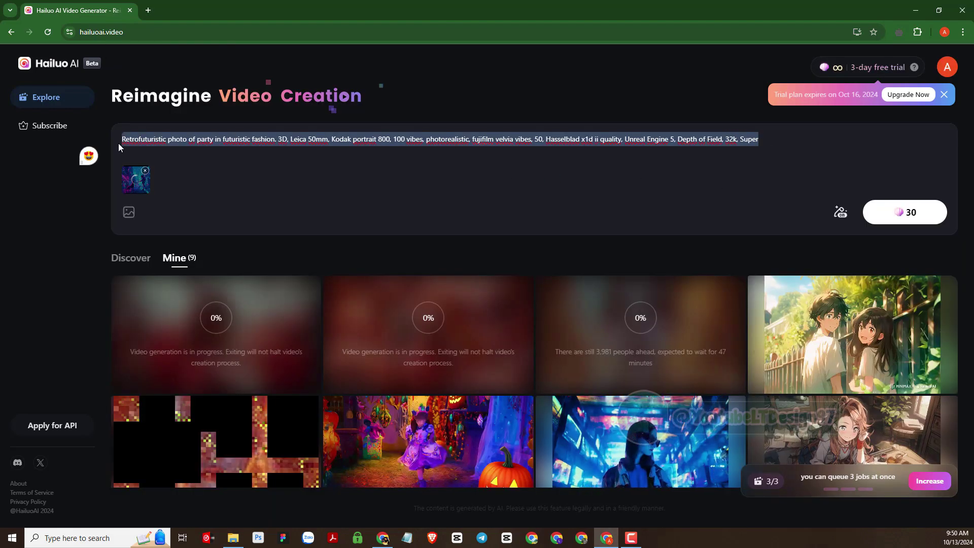
key("BackSpace")
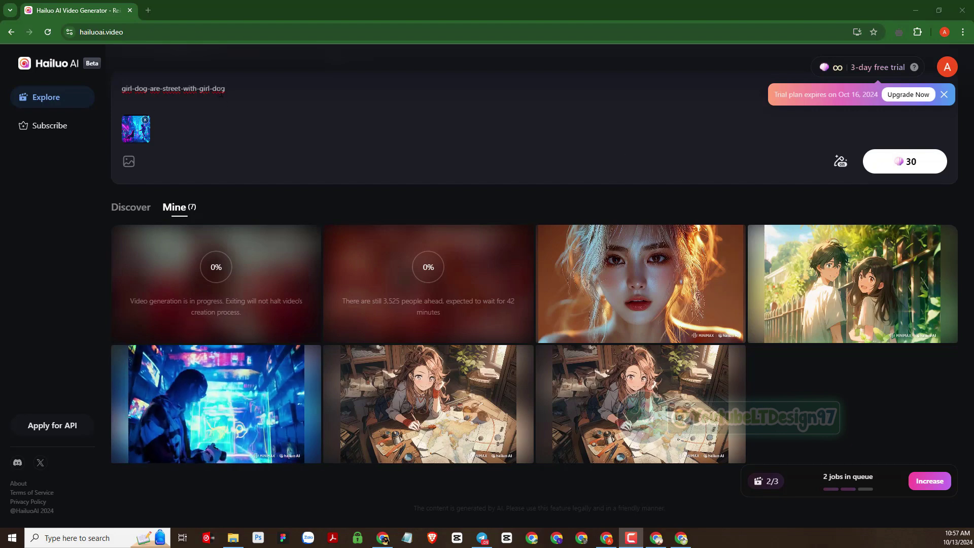
Try swapping the reference image for the one-smiling-girl-looking-camera-wet-hair picture from the Halloween folder, and remove it again
left_click_drag(226, 89, 112, 91)
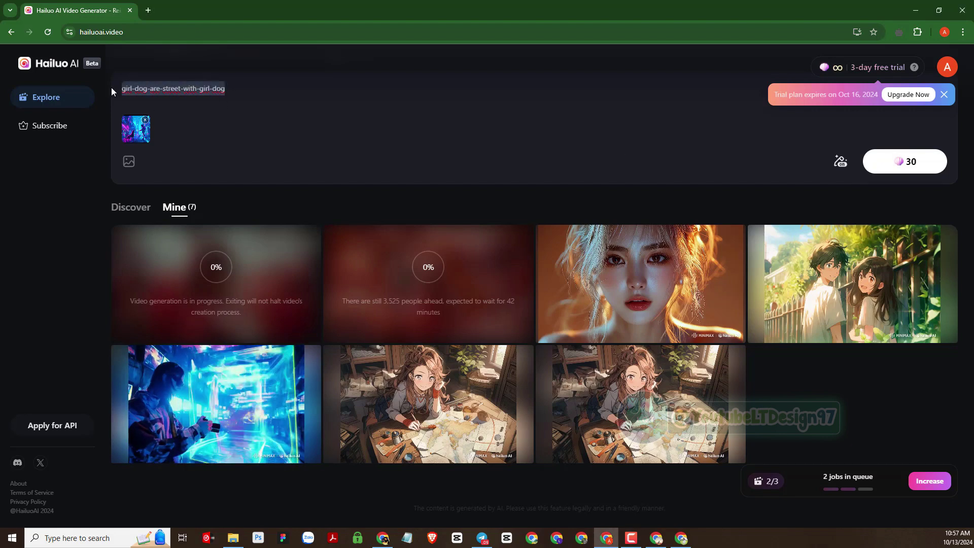
left_click(146, 120)
left_click(133, 130)
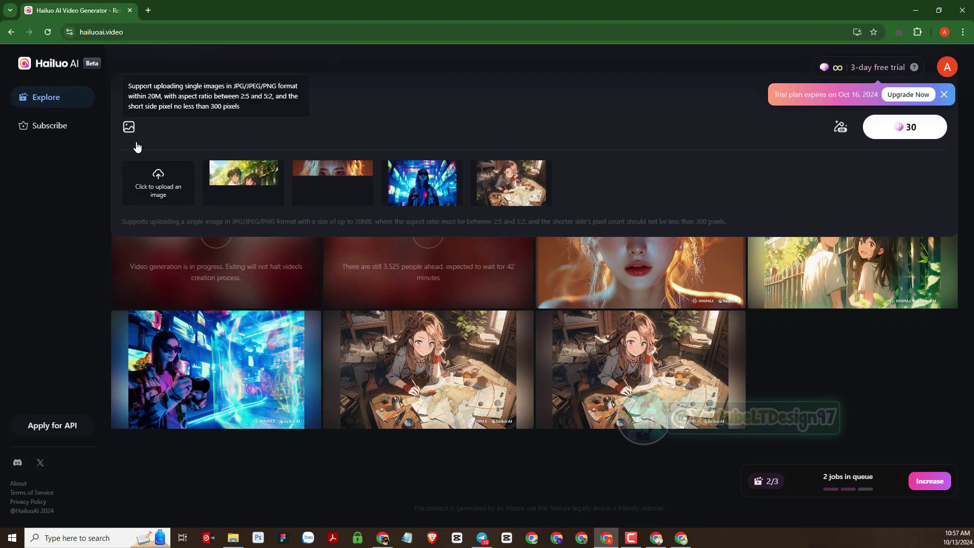
left_click(158, 187)
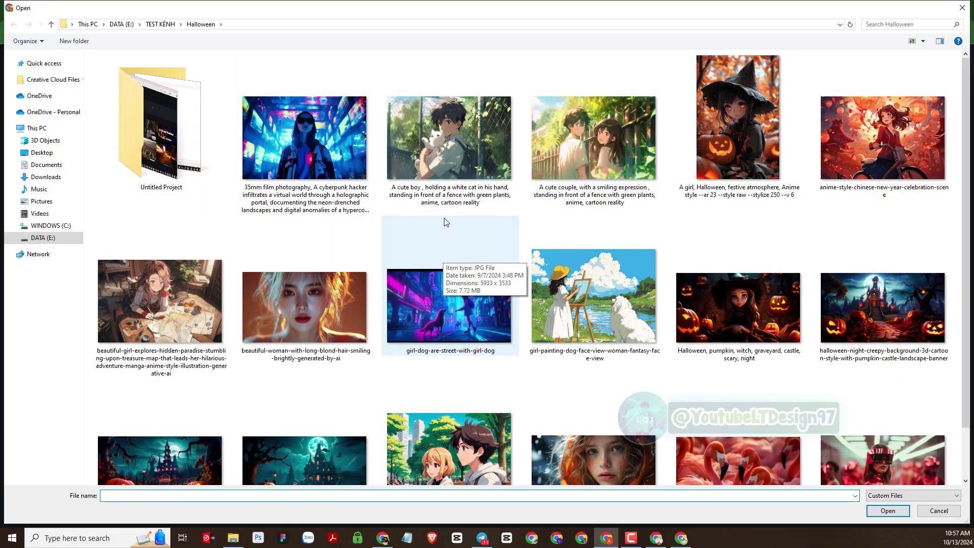
scroll(248, 312, "down", 1)
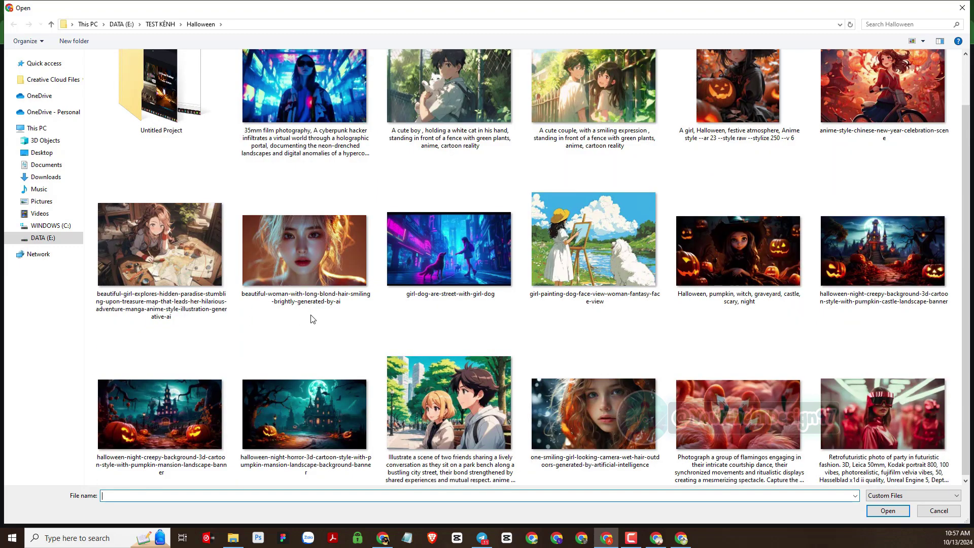
left_click(599, 409)
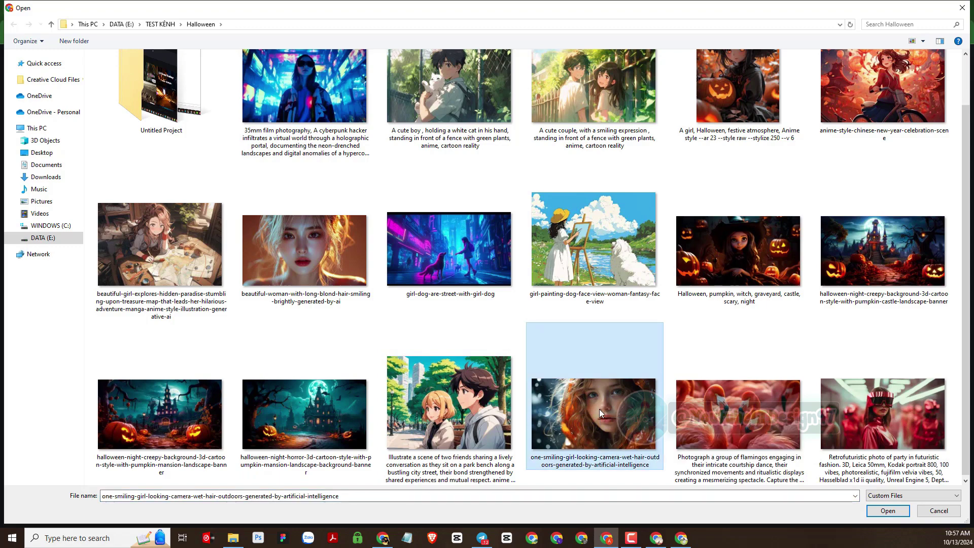
double_click(599, 409)
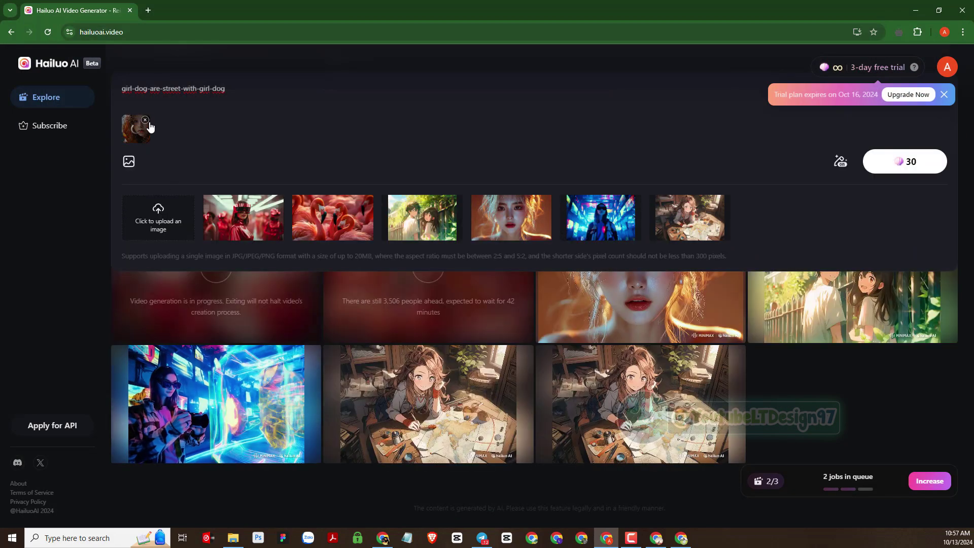
left_click(145, 120)
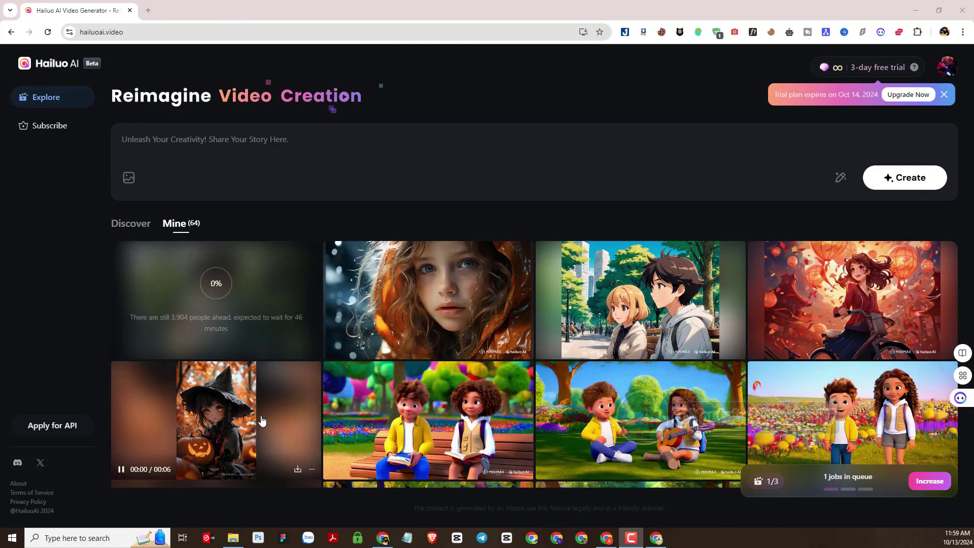
Play the generated Halloween witch, lantern bicycle, park bench friends and smiling wet-haired girl videos one after another
left_click(262, 422)
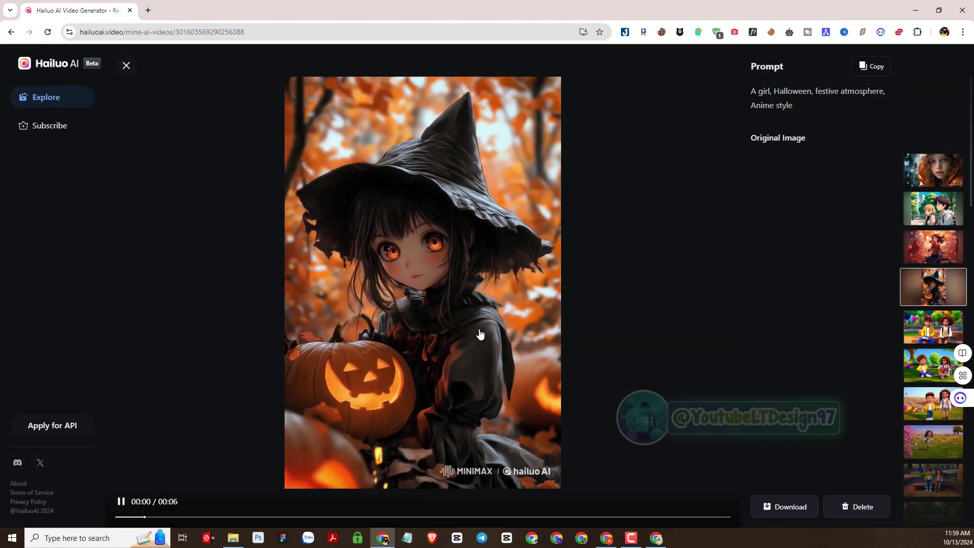
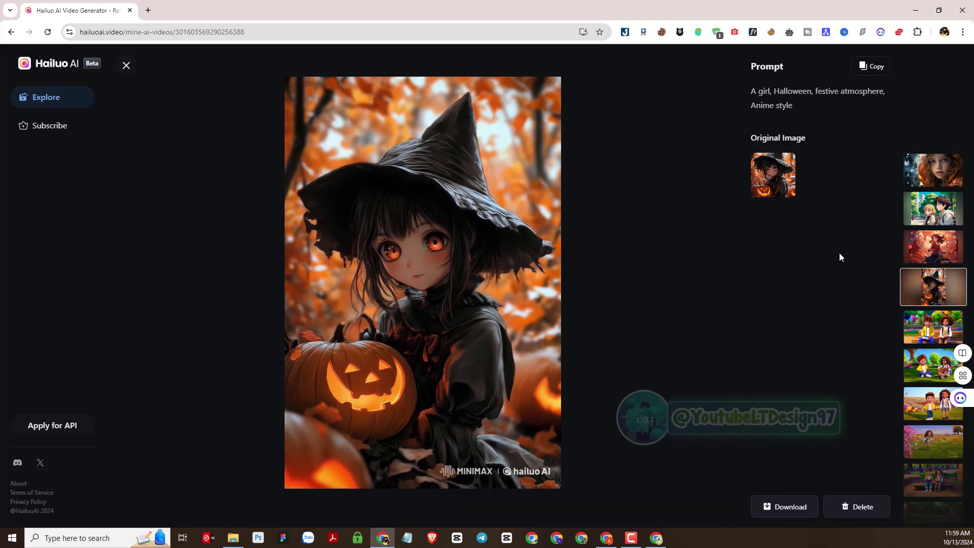
left_click(934, 255)
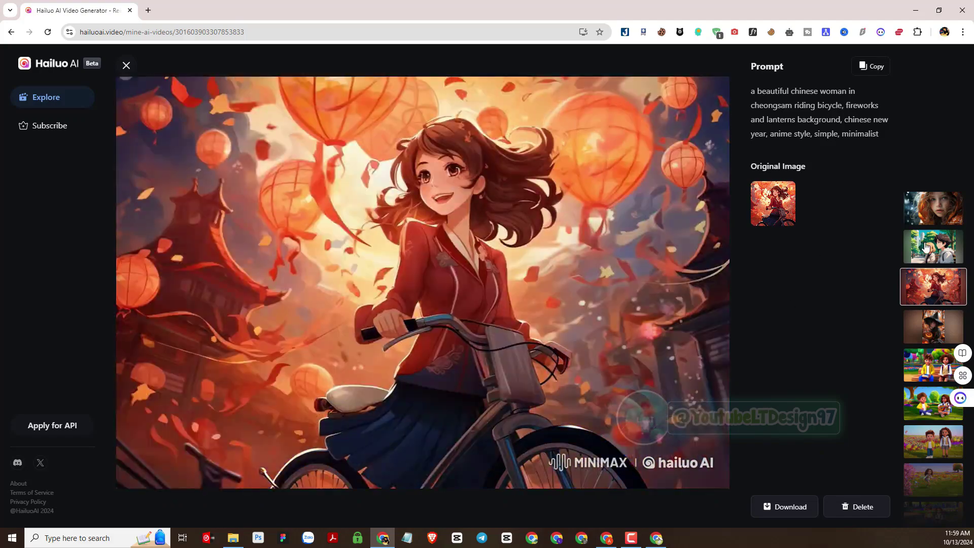
left_click(930, 250)
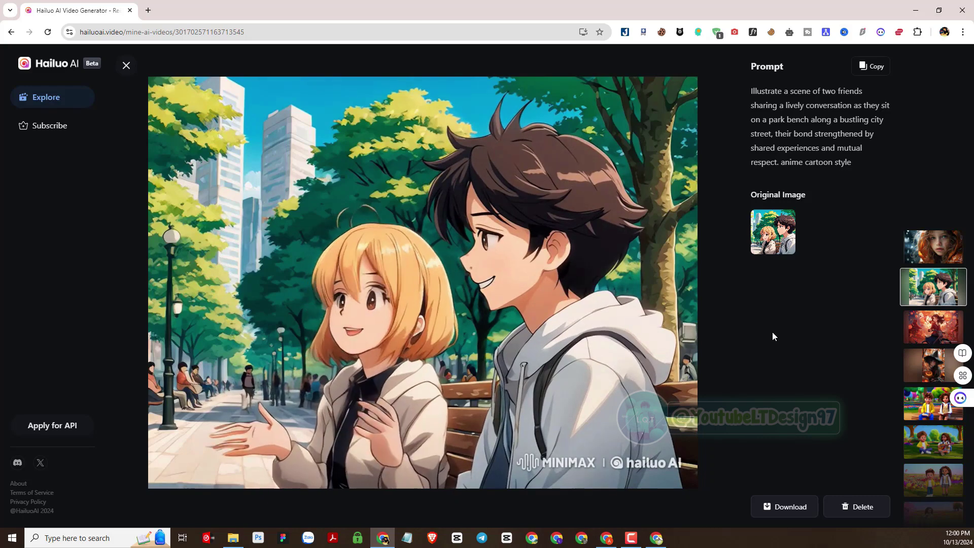
left_click(929, 250)
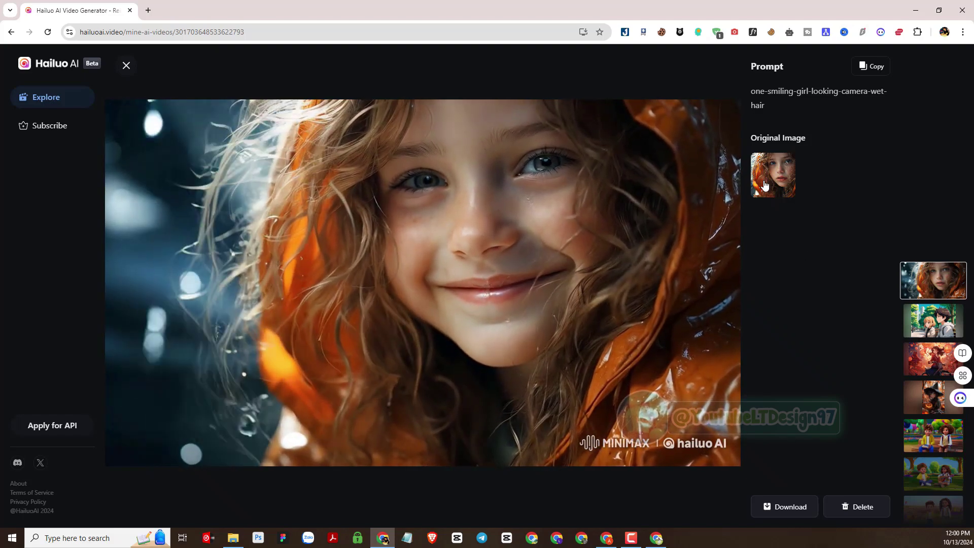
View the enlarged original images of the smiling wet-haired girl and park bench friends videos to compare them with the results
left_click(768, 181)
left_click(933, 85)
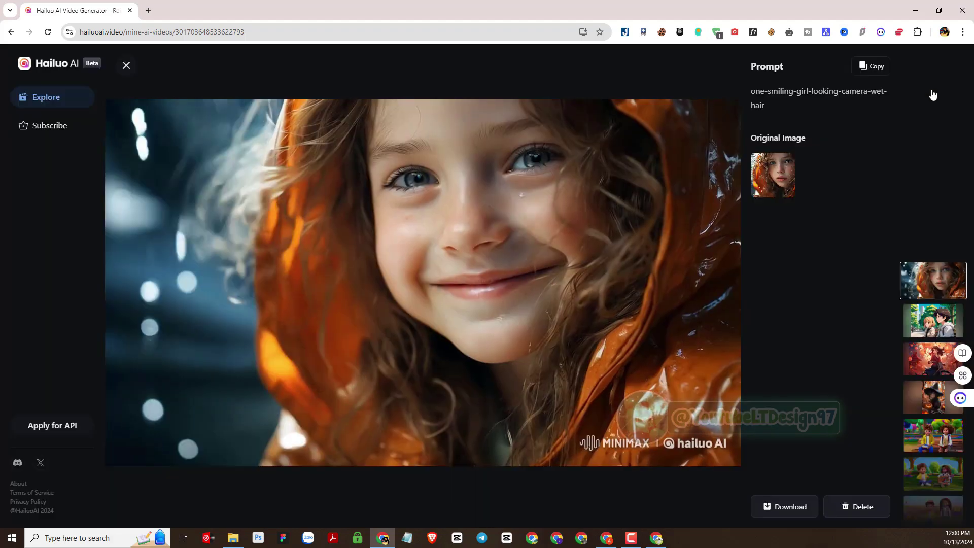
scroll(832, 253, "down", 1)
left_click(776, 243)
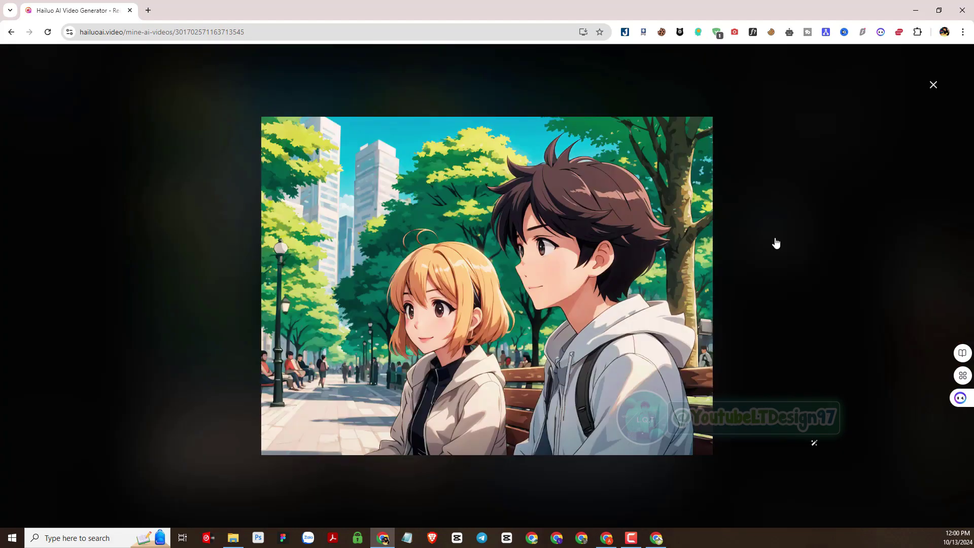
left_click(933, 85)
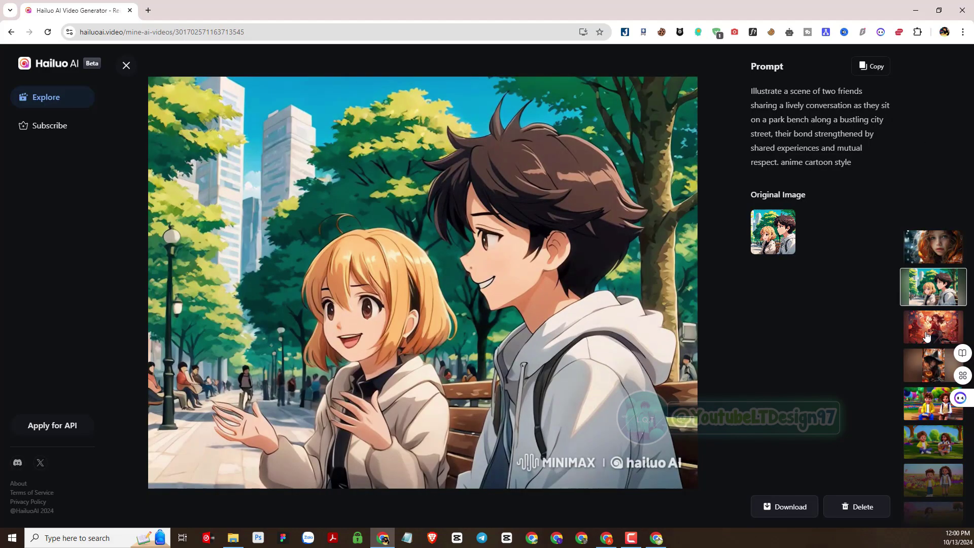
Compare the Chinese New Year bicycle and Halloween witch videos with their enlarged original images
scroll(801, 233, "down", 1)
left_click(777, 212)
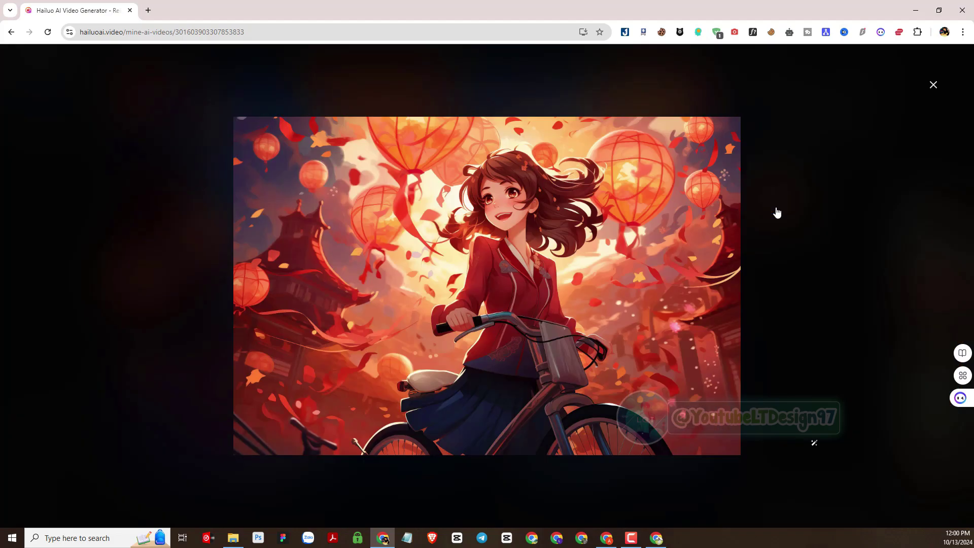
left_click(934, 85)
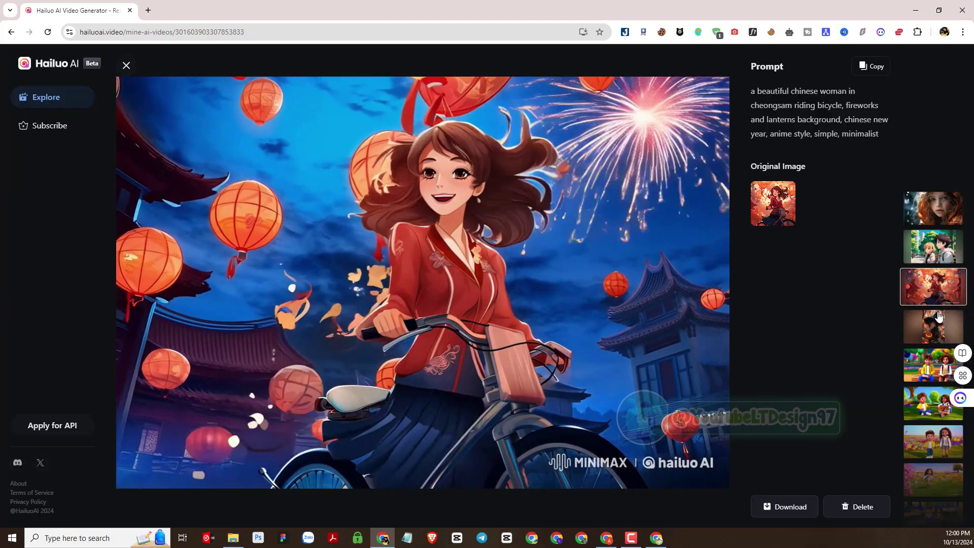
scroll(803, 245, "down", 1)
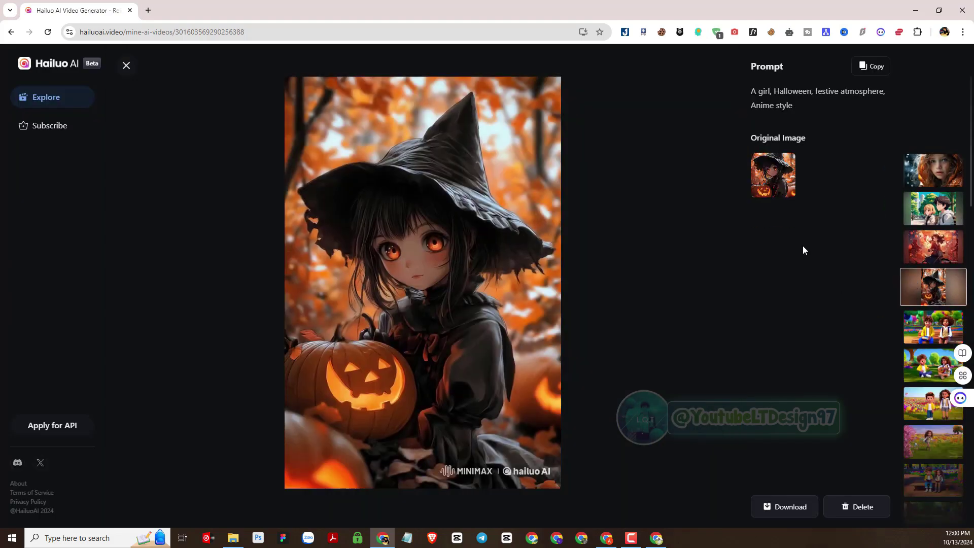
left_click(780, 185)
left_click(929, 99)
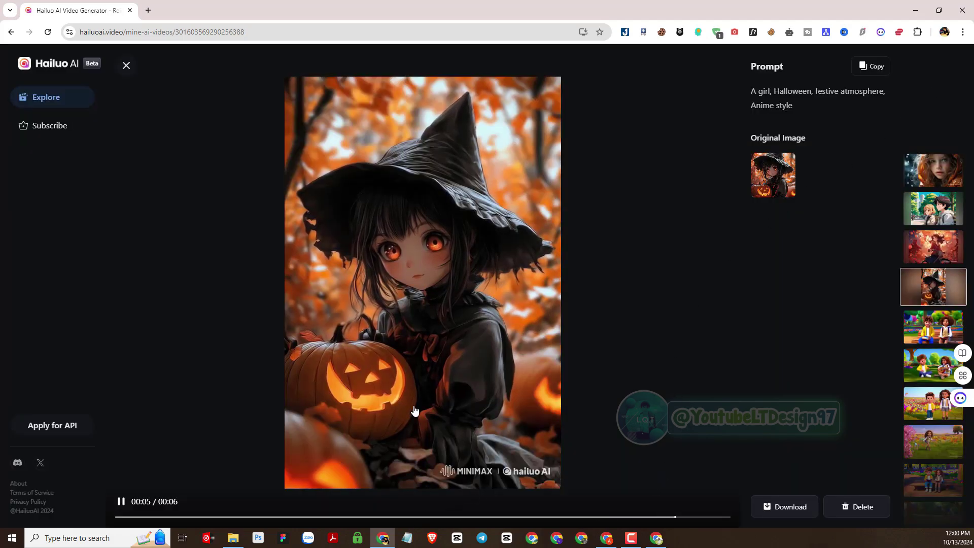
Switch to the other Hailuo AI browser window and review both treasure map girl videos, enlarging the first one's original image
left_click(607, 538)
mouse_move(399, 403)
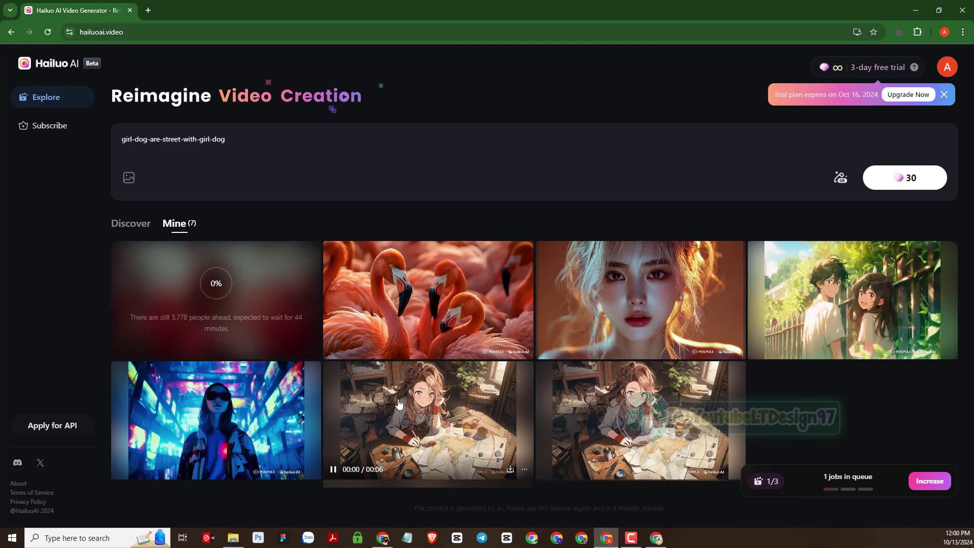
left_click(445, 422)
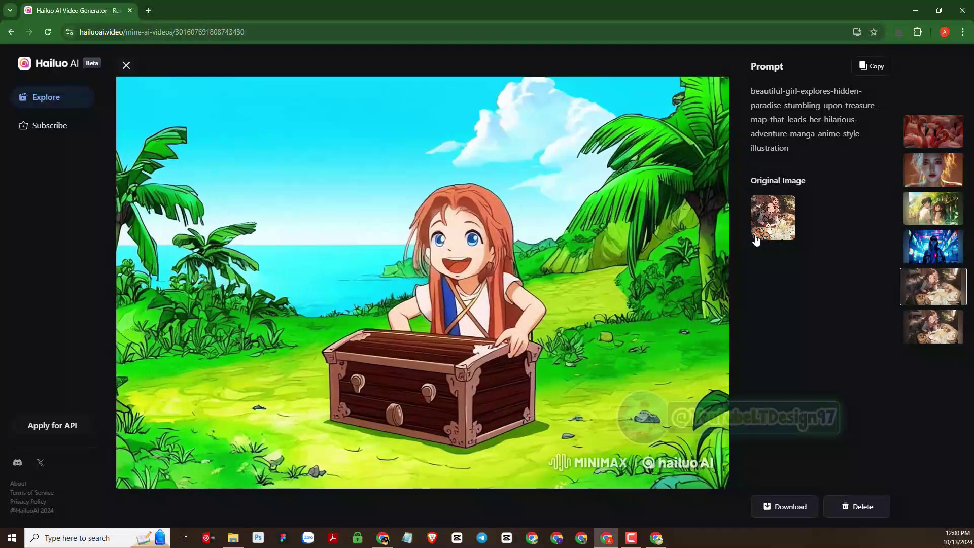
mouse_move(219, 262)
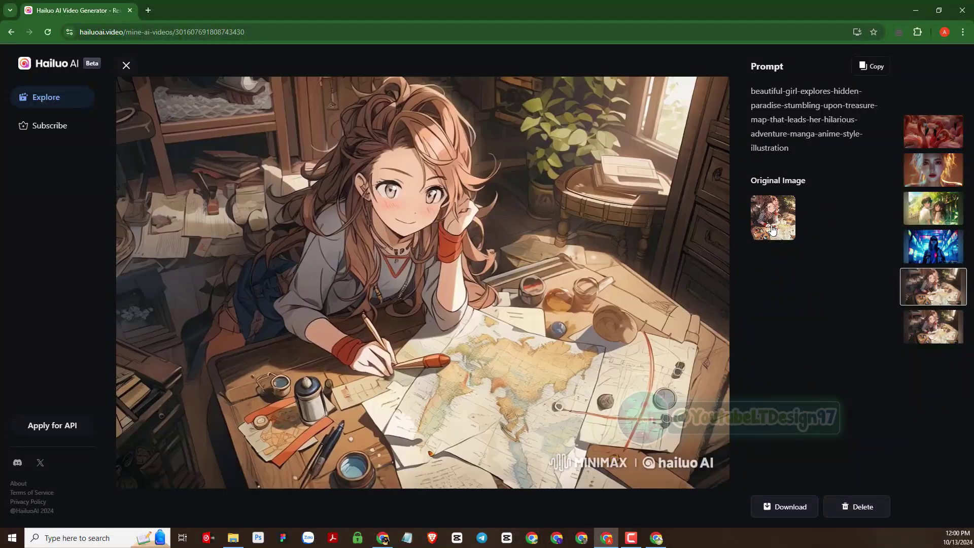
left_click(772, 230)
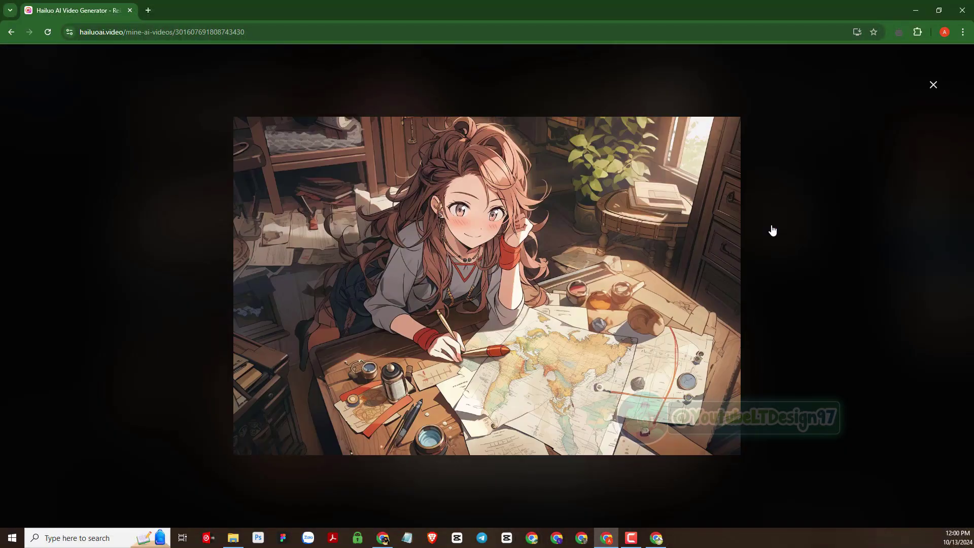
left_click(933, 87)
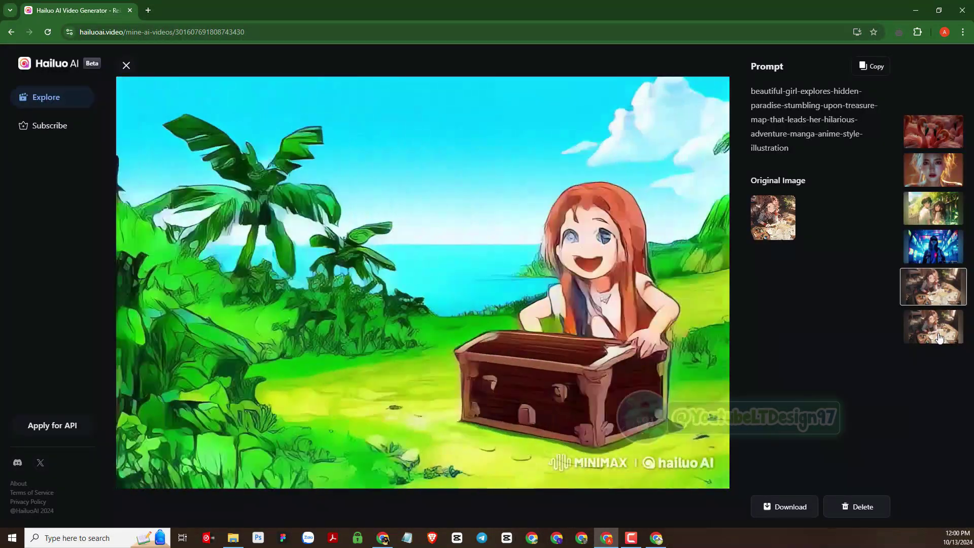
left_click(934, 302)
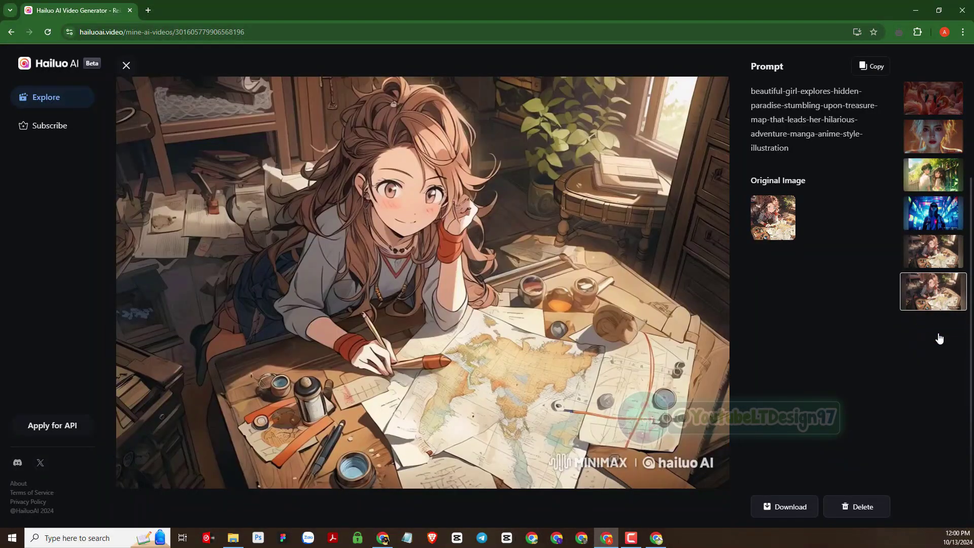
Play the cyberpunk hacker and cute couple videos and compare each with its enlarged original image
left_click(930, 224)
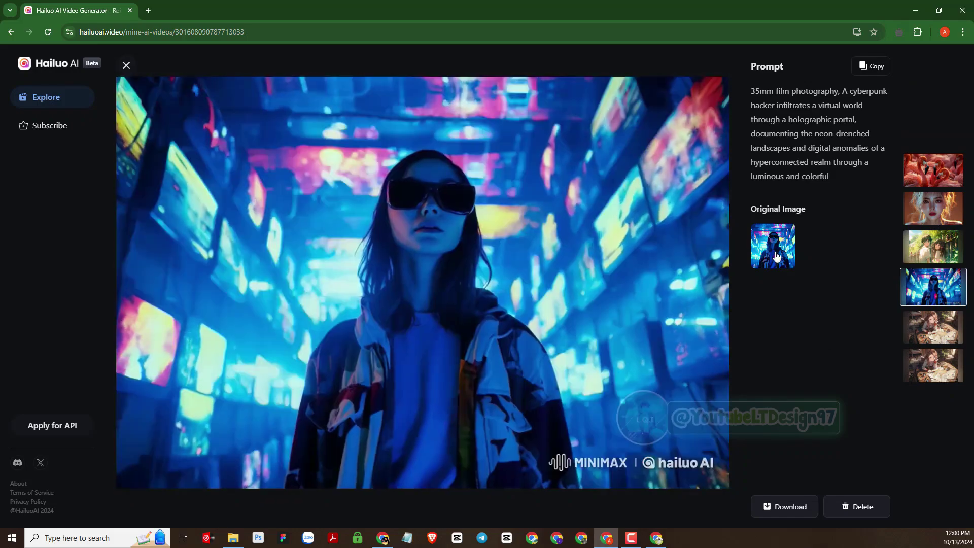
left_click(776, 257)
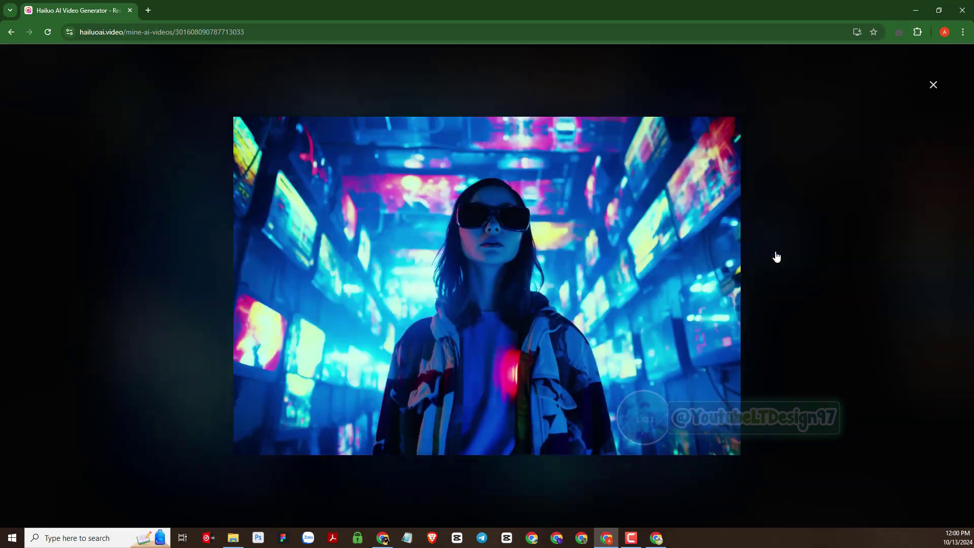
left_click(933, 85)
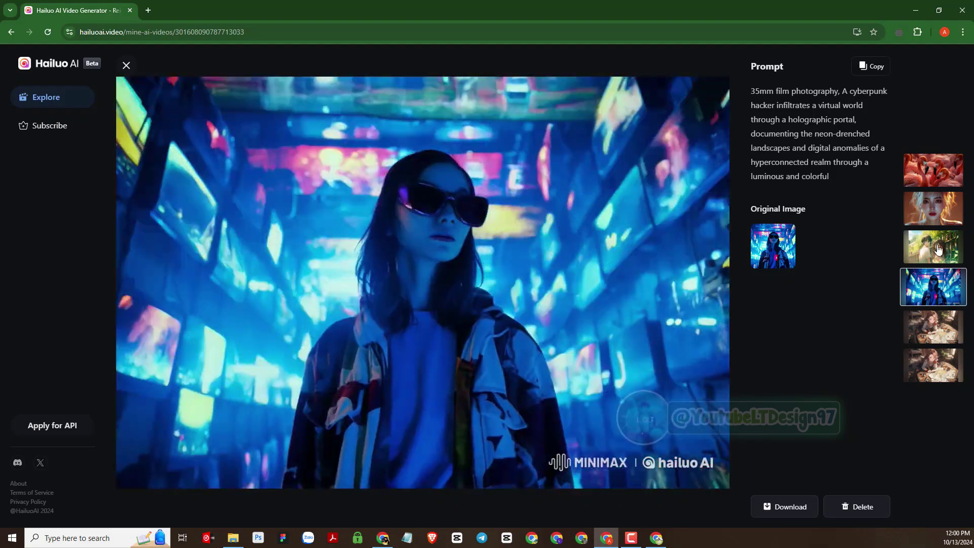
left_click(916, 244)
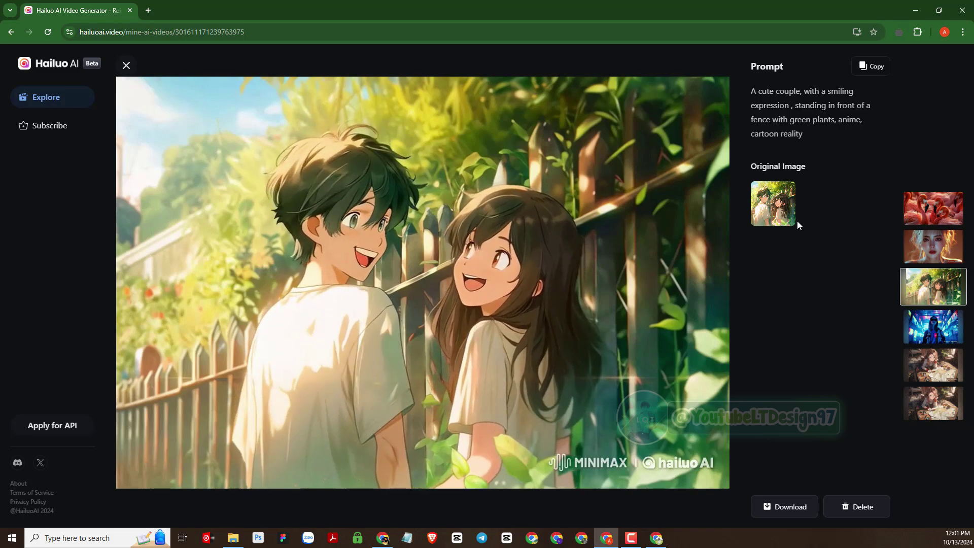
left_click(783, 218)
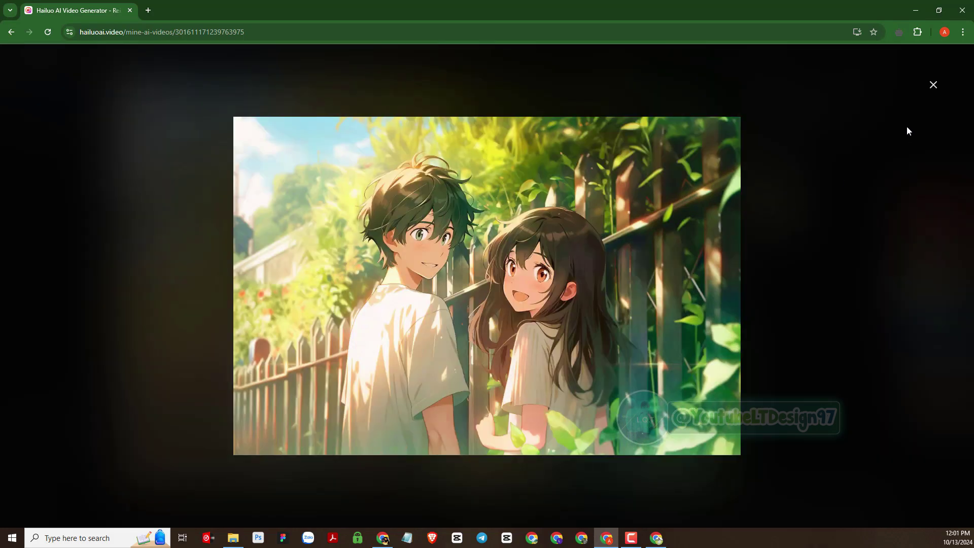
left_click(935, 86)
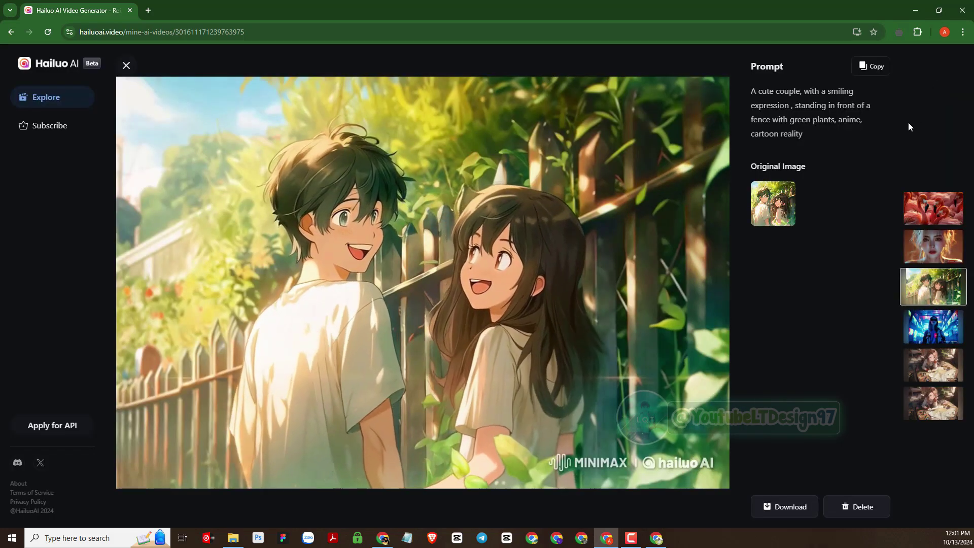
Compare the blond woman video with its enlarged original image, and open the flamingo courtship dance video
left_click(933, 252)
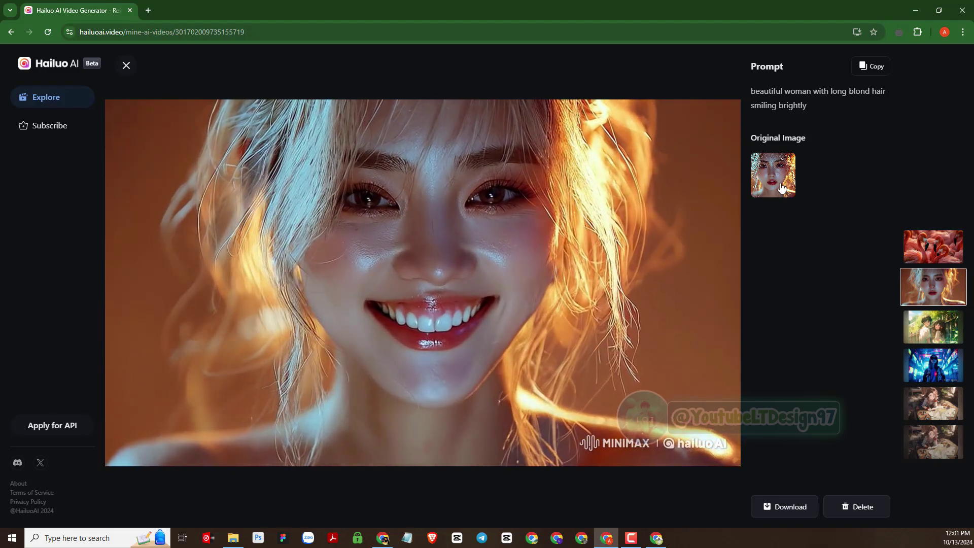
left_click(782, 189)
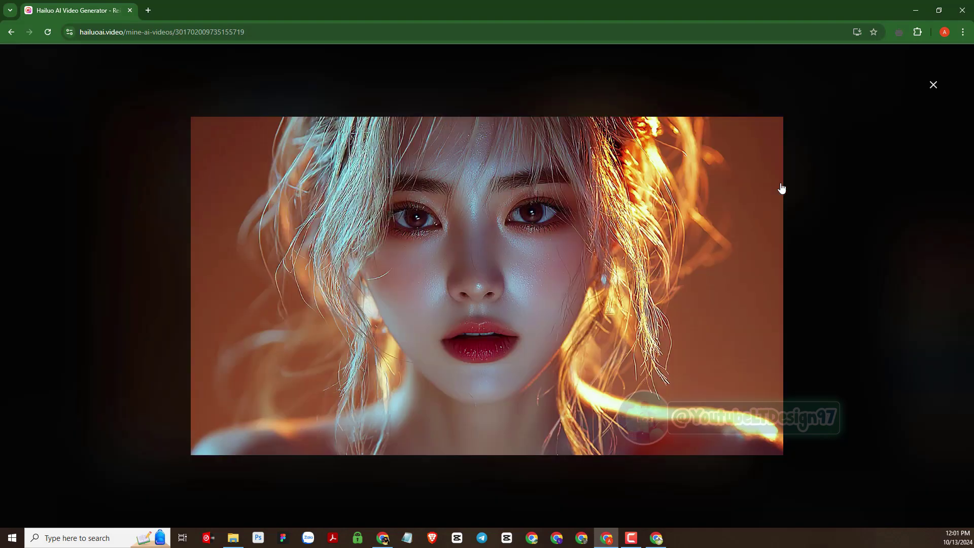
left_click(934, 87)
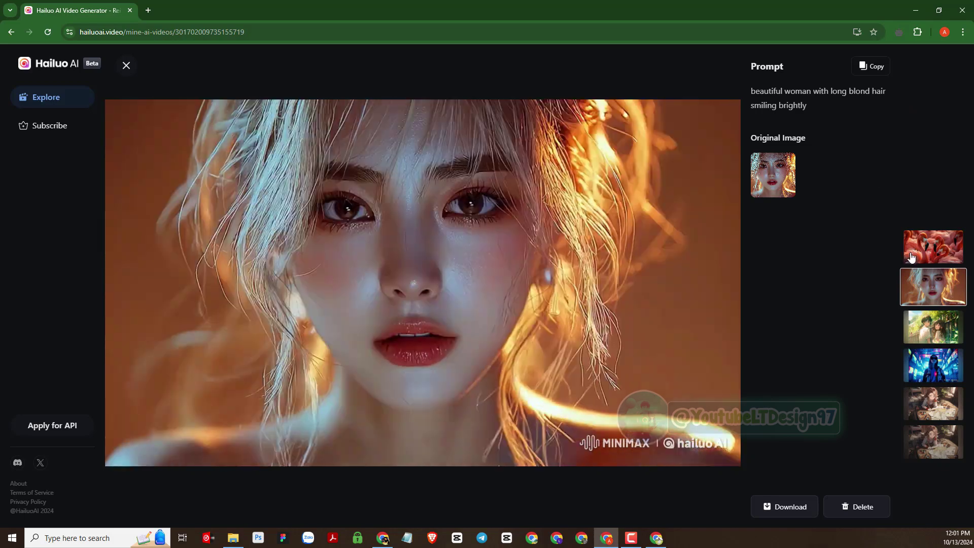
left_click(911, 258)
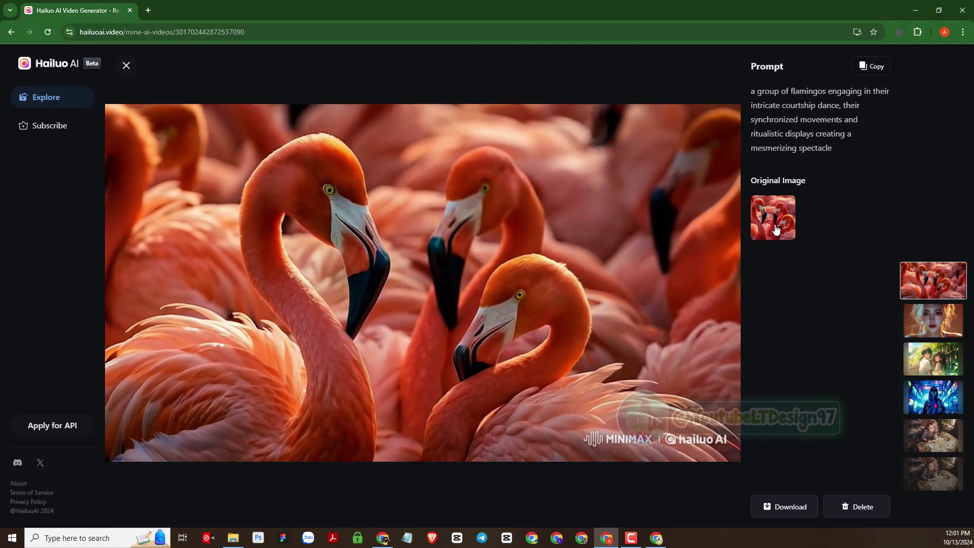
Compare the flamingo courtship dance video with its enlarged original image, and return to the gallery of own videos
left_click(777, 230)
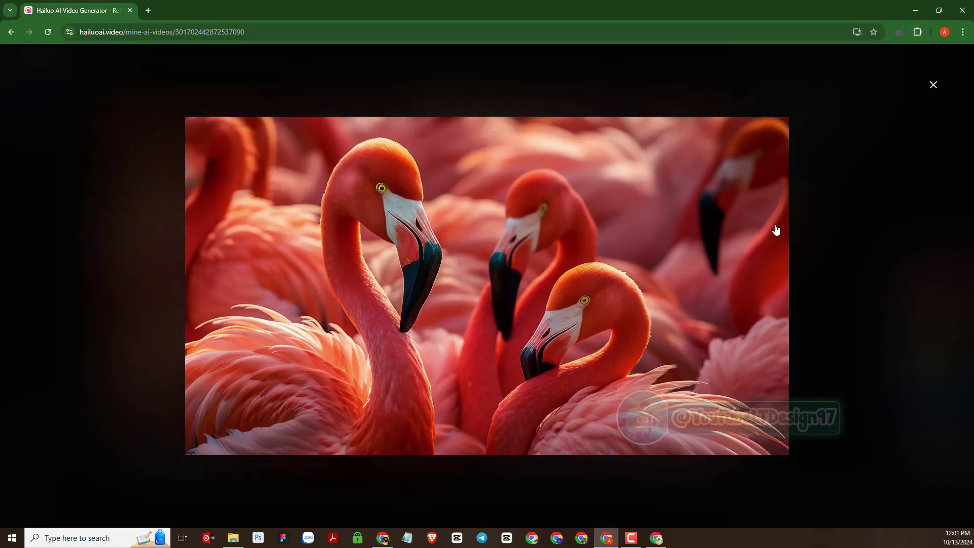
left_click(935, 86)
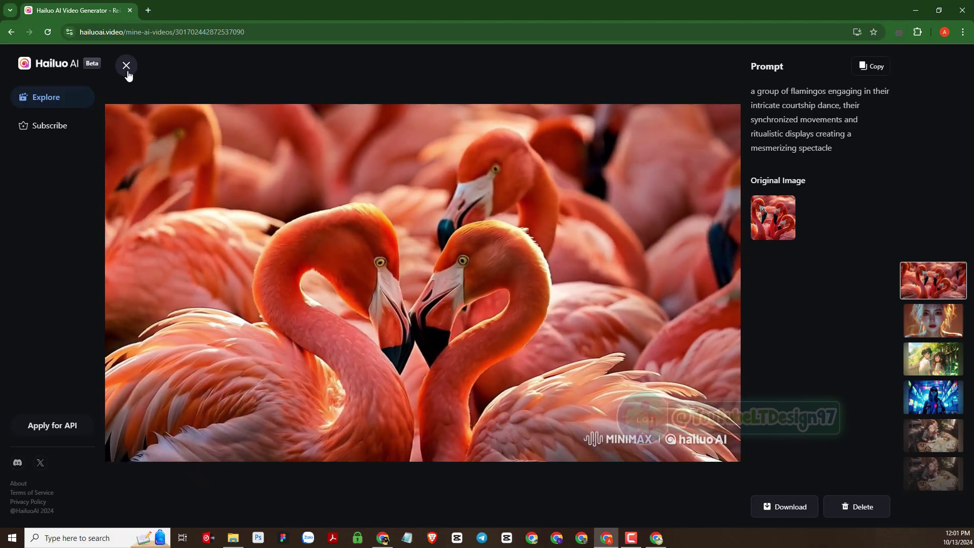
left_click(127, 65)
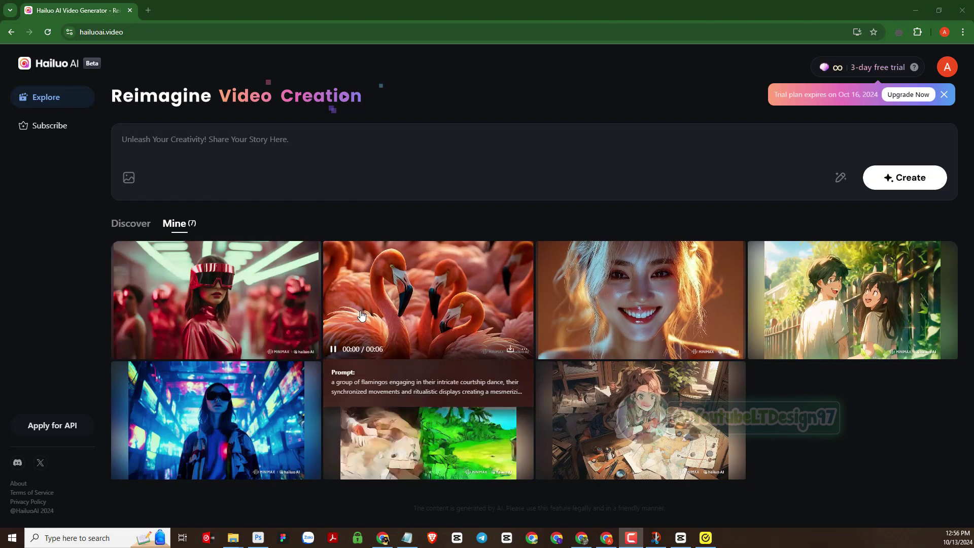
Play the retrofuturistic party fashion video, compare it with its enlarged original image, and close the video
left_click(255, 309)
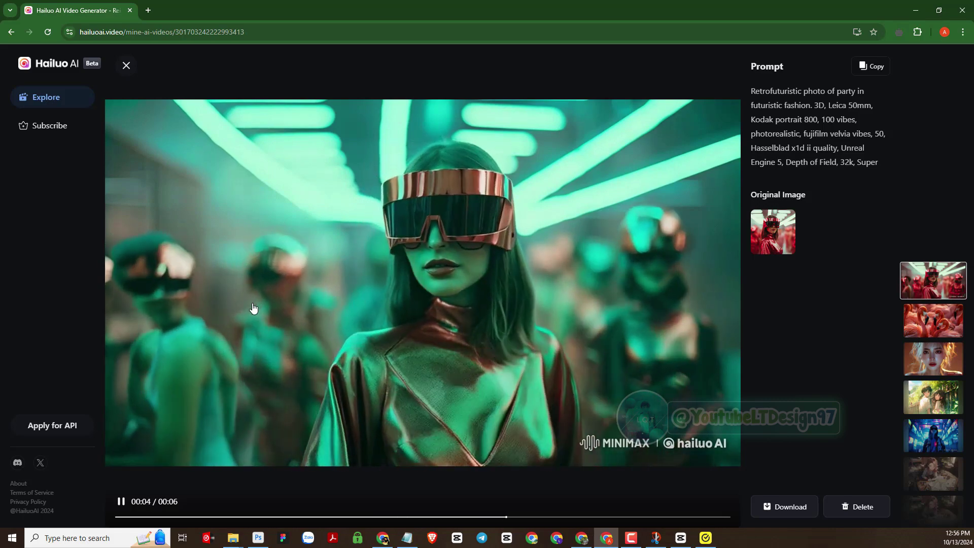
left_click(785, 238)
left_click(932, 86)
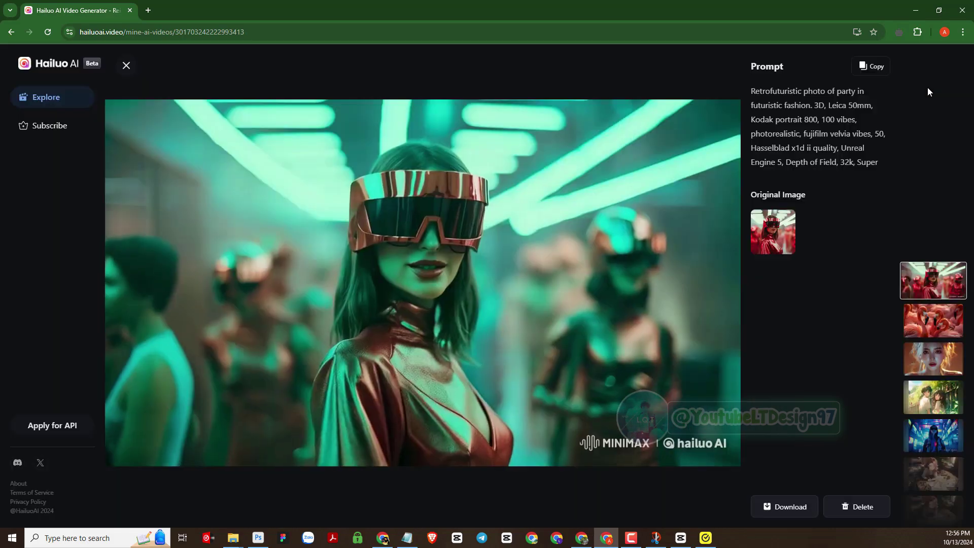
left_click(126, 66)
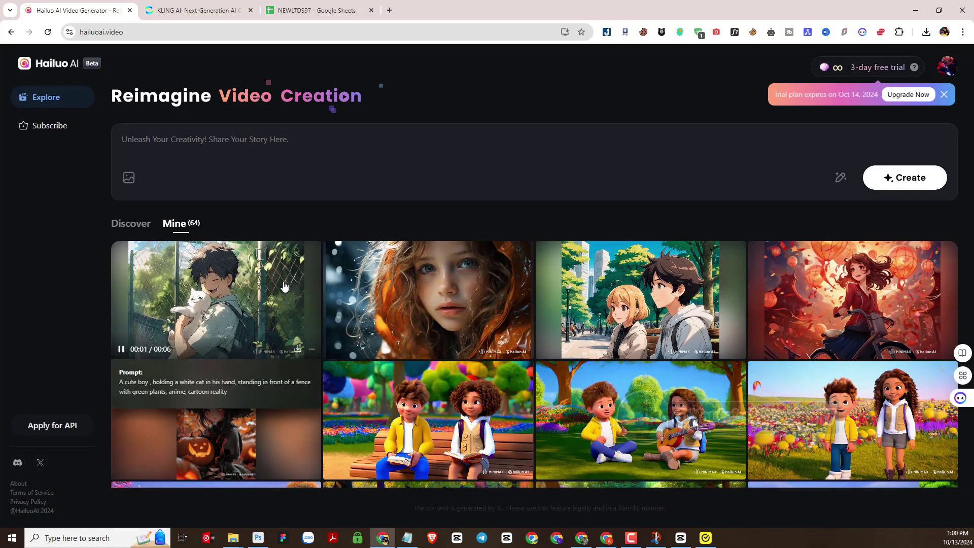
In the other Hailuo AI browser window, play the video of the boy holding a white cat and compare it with its enlarged original image
left_click(284, 287)
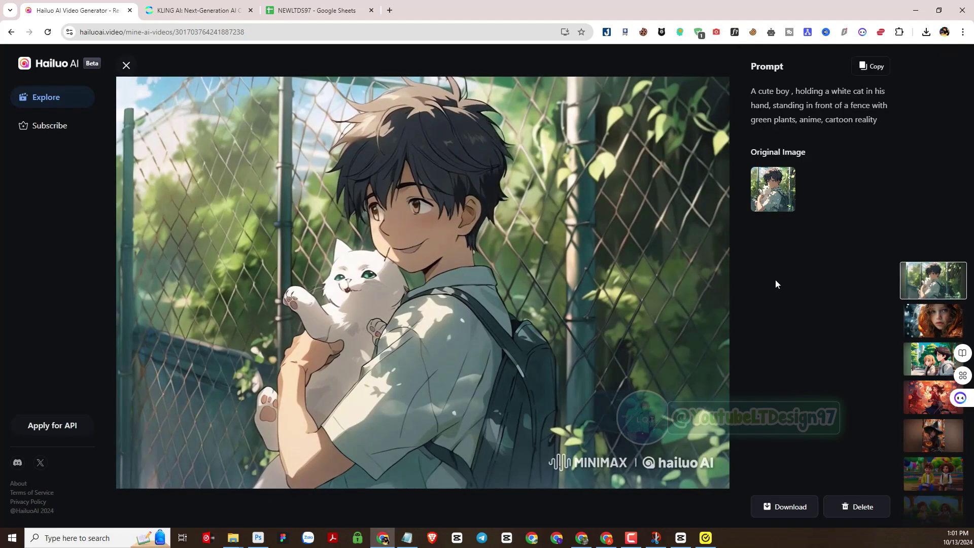
left_click(780, 201)
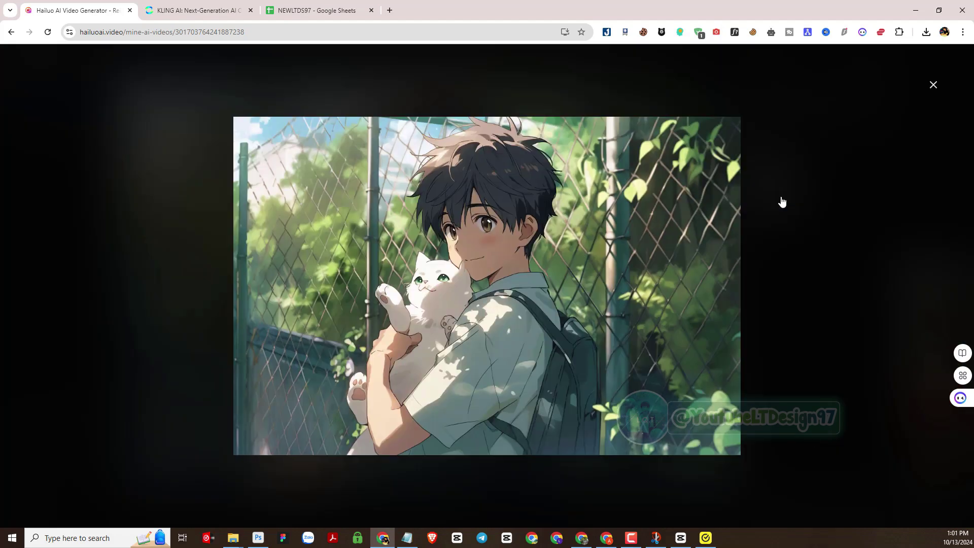
left_click(929, 89)
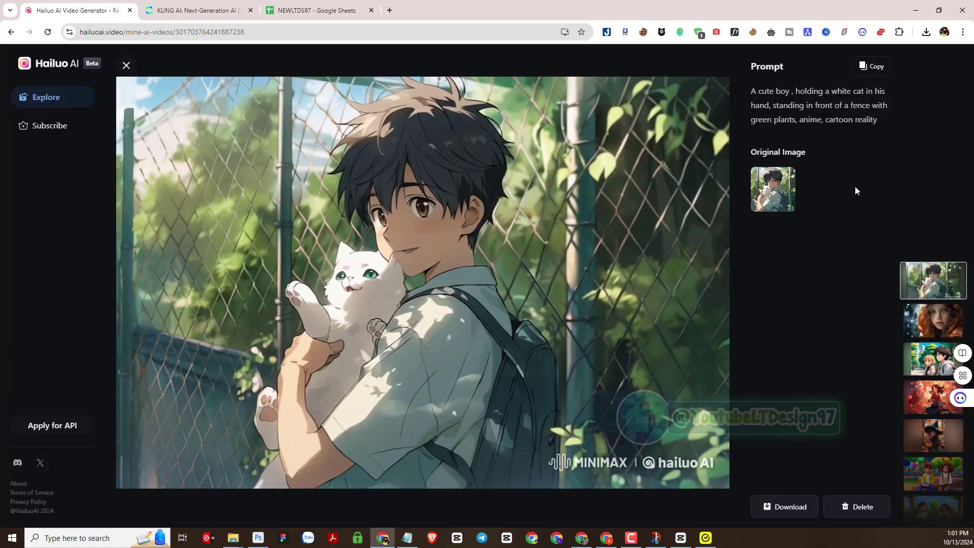
Review the smiling wet-haired girl, park bench friends and Chinese New Year bicycle videos in turn
left_click(929, 316)
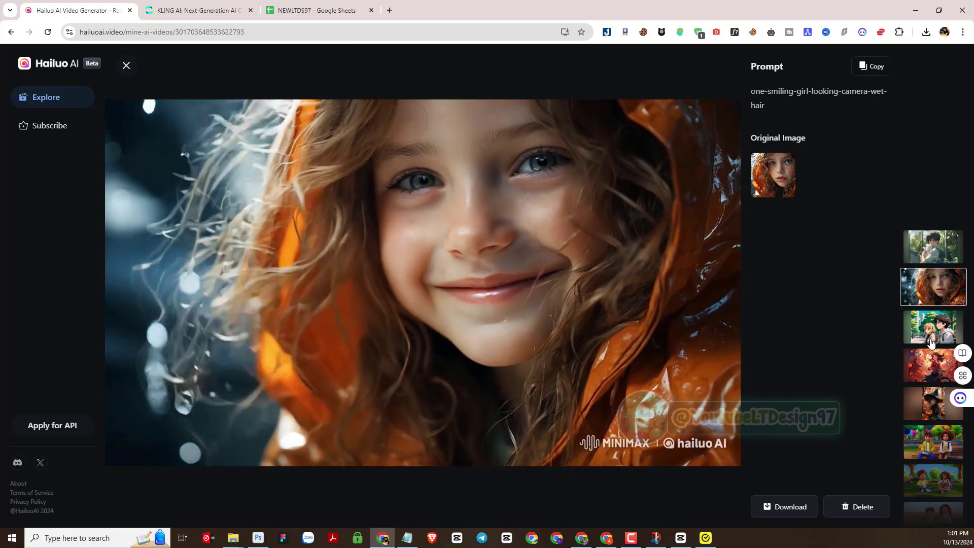
left_click(931, 343)
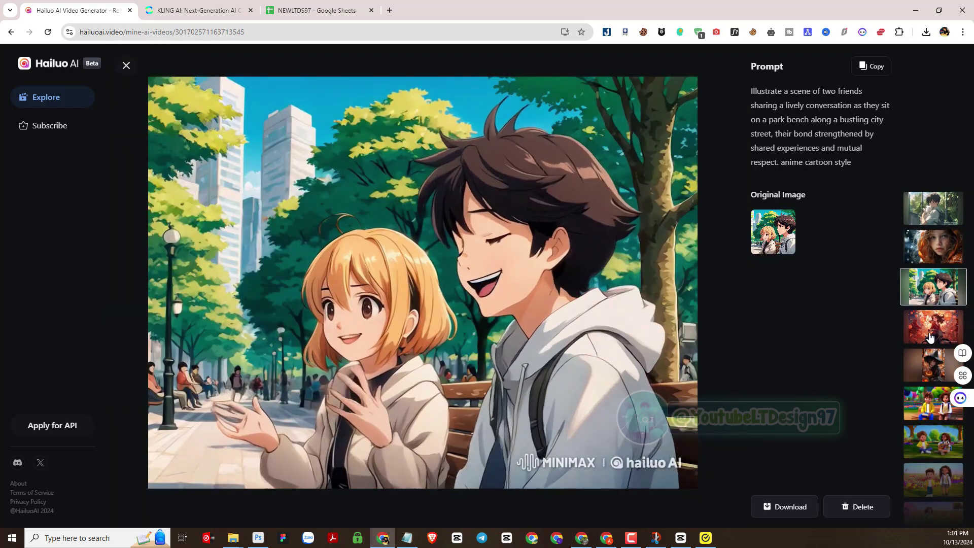
left_click(932, 339)
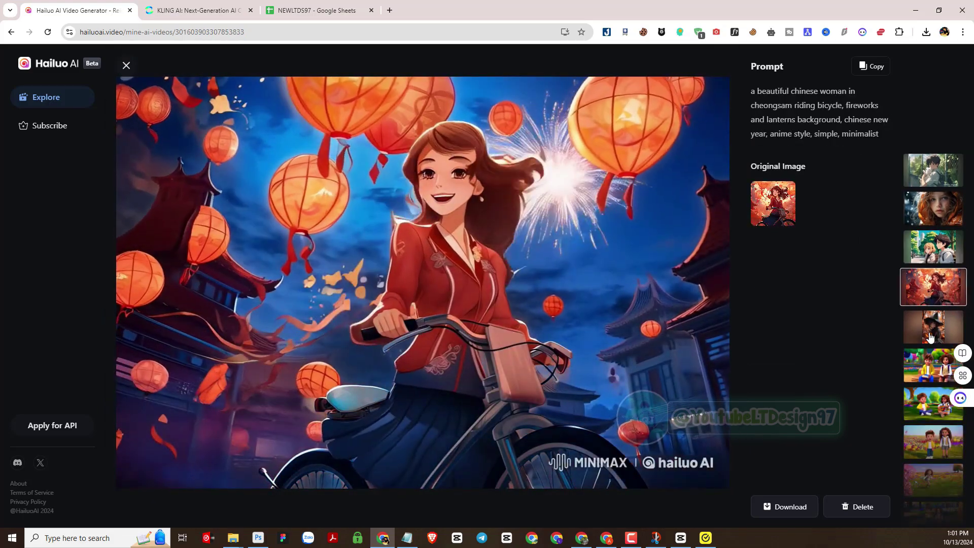